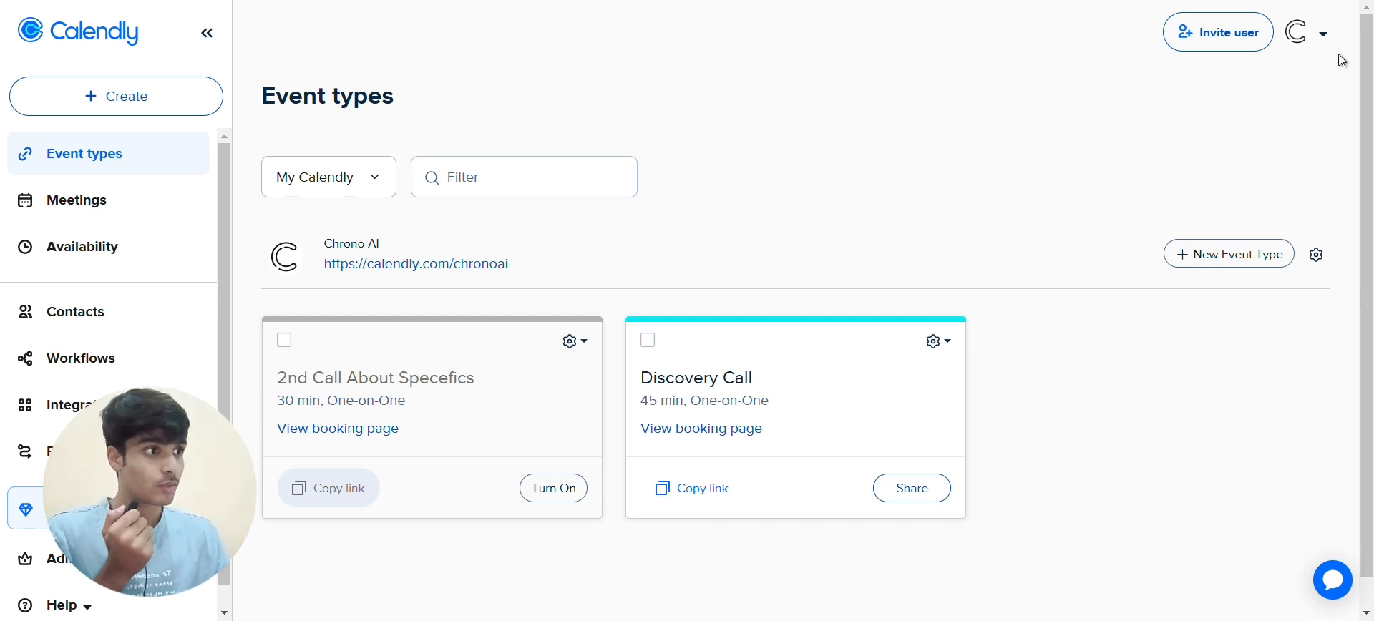
# Copy the Discovery Call booking link from its card in Calendly
pyautogui.scroll(-1, 812, 384)
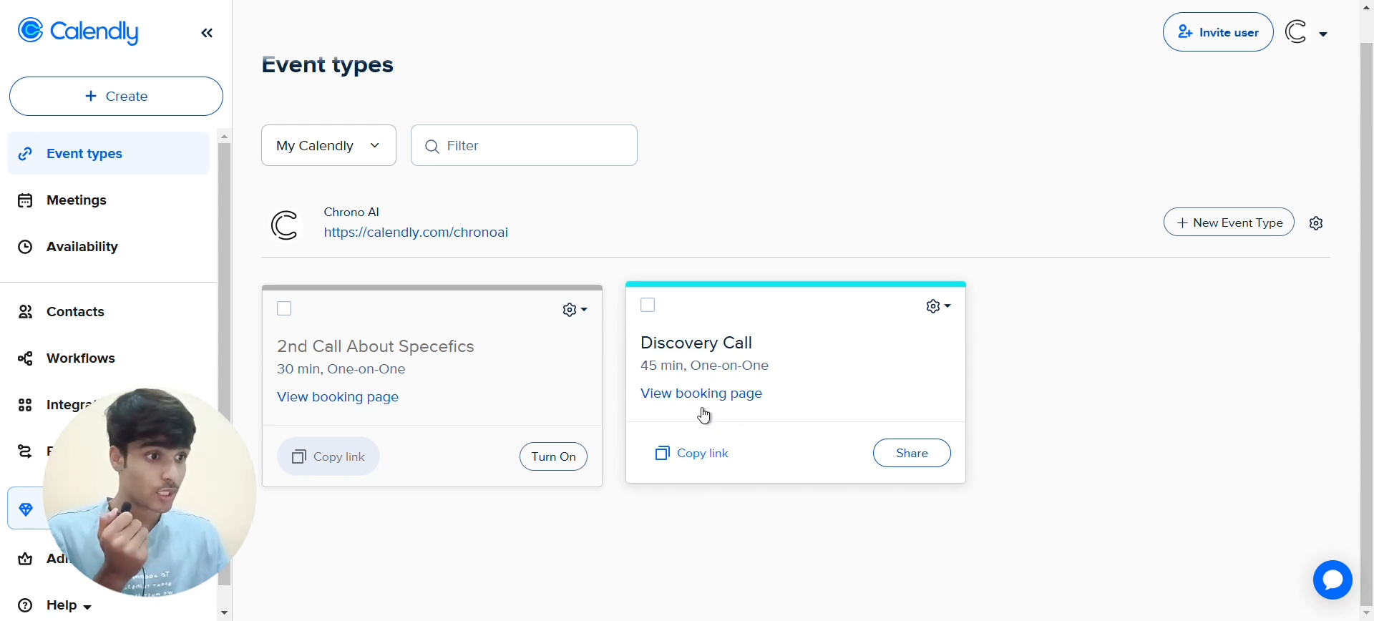
pyautogui.click(693, 453)
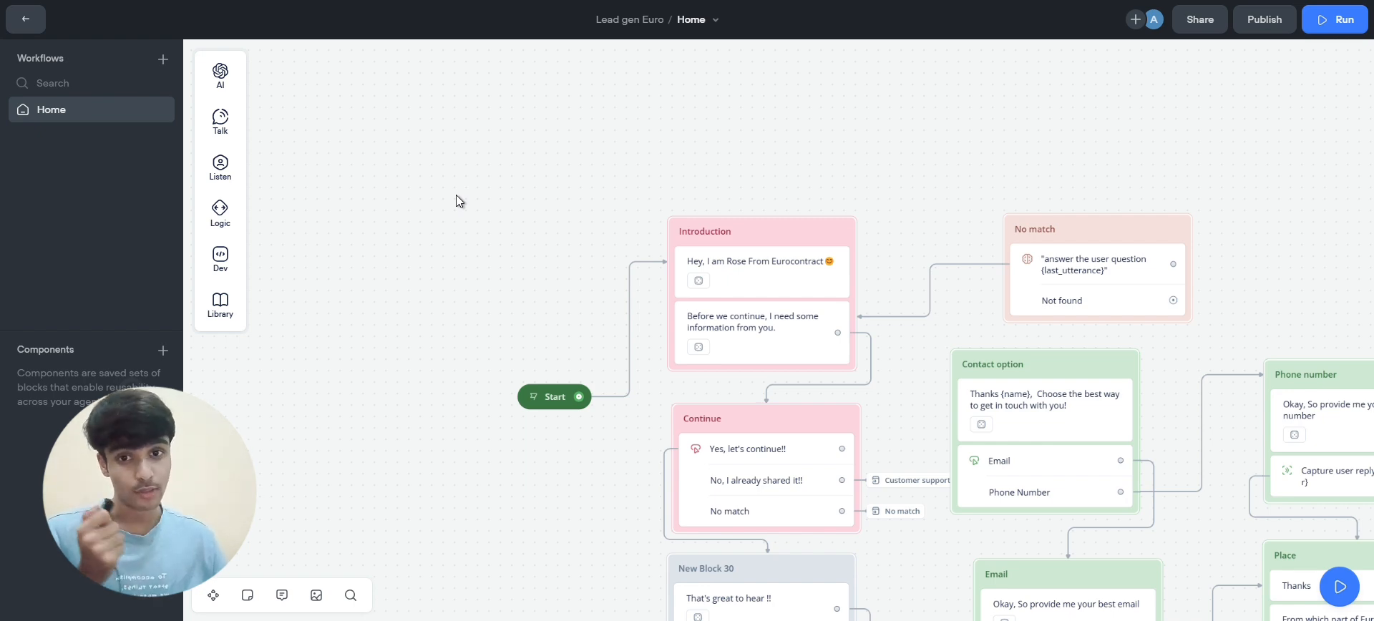
# Add a Message block whose greeting gives the creator's name and introduces 'Ai automation'
pyautogui.scroll(5, 457, 194)
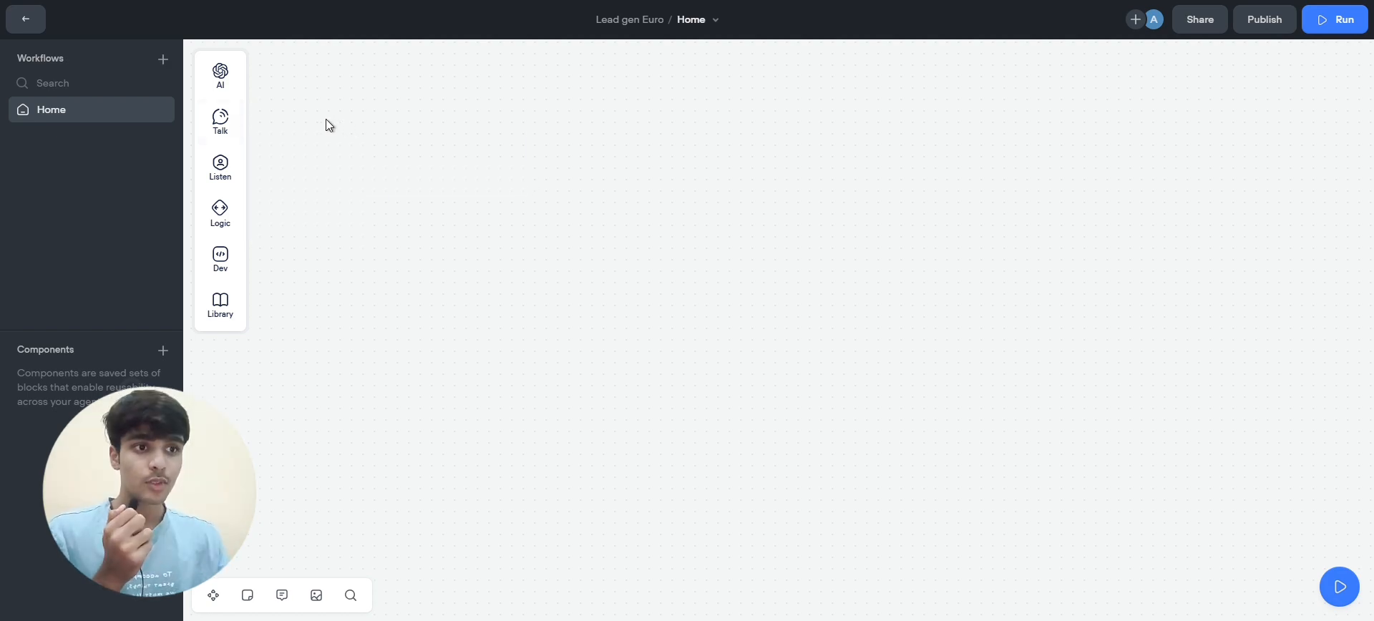
pyautogui.moveTo(253, 118)
pyautogui.moveTo(282, 117); pyautogui.dragTo(538, 176)
pyautogui.click(1188, 121)
pyautogui.write('Helolo')
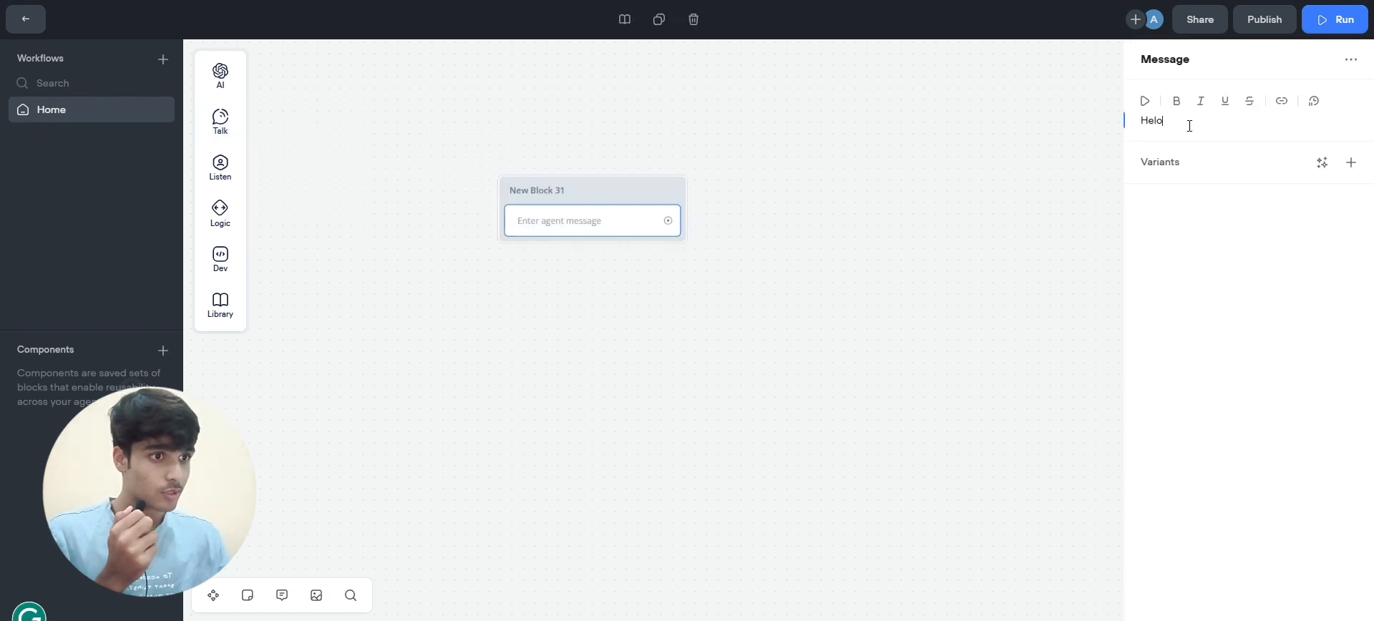
pyautogui.press('BackSpace')
pyautogui.press('BackSpace')
pyautogui.press('BackSpace')
pyautogui.write('lo I a')
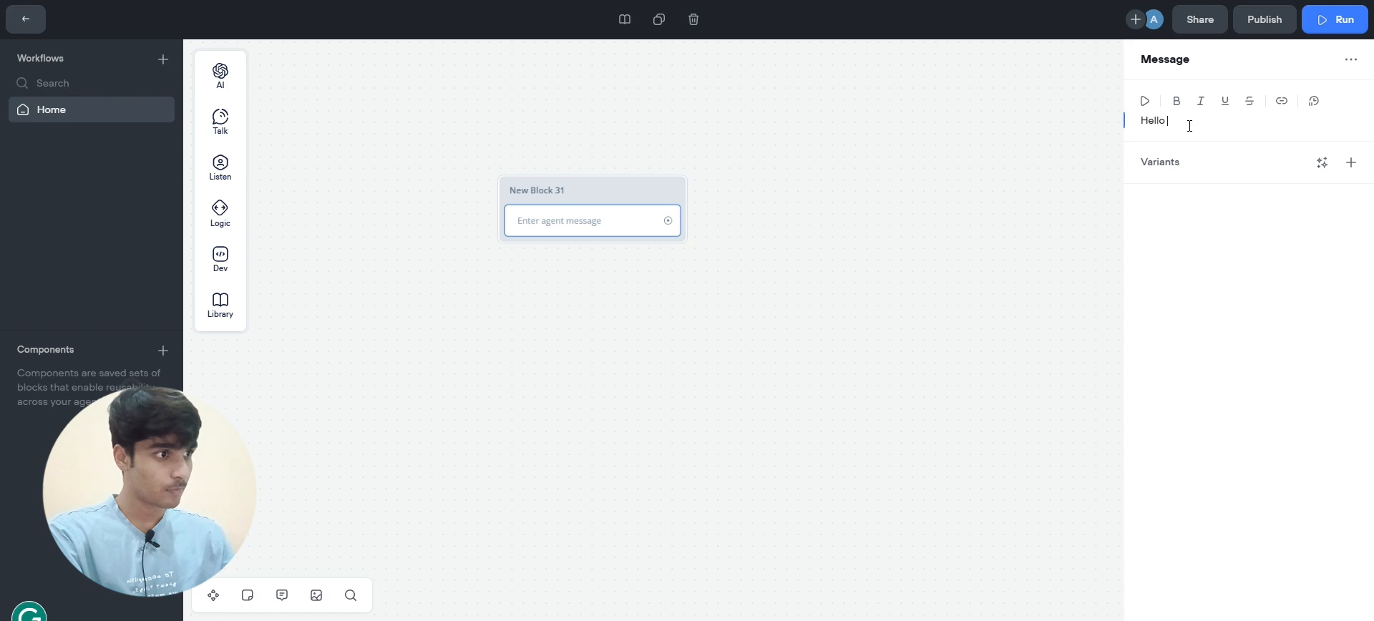
pyautogui.write('m mohit A')
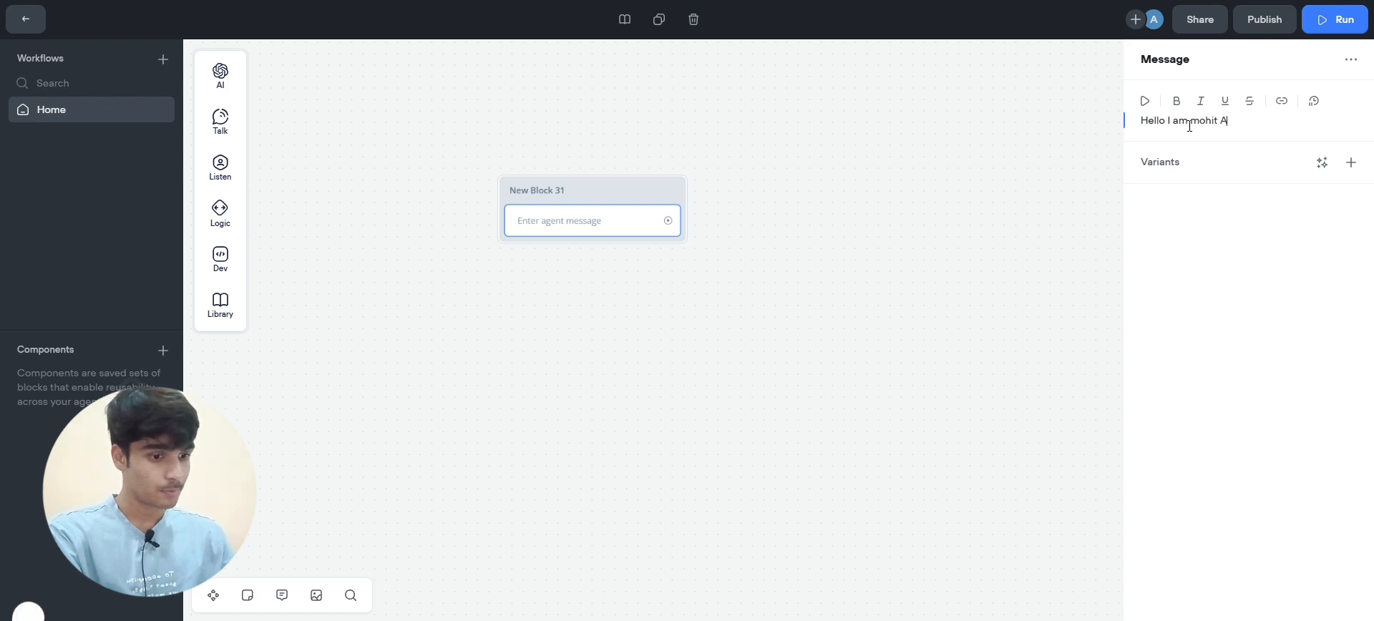
pyautogui.write('i automation')
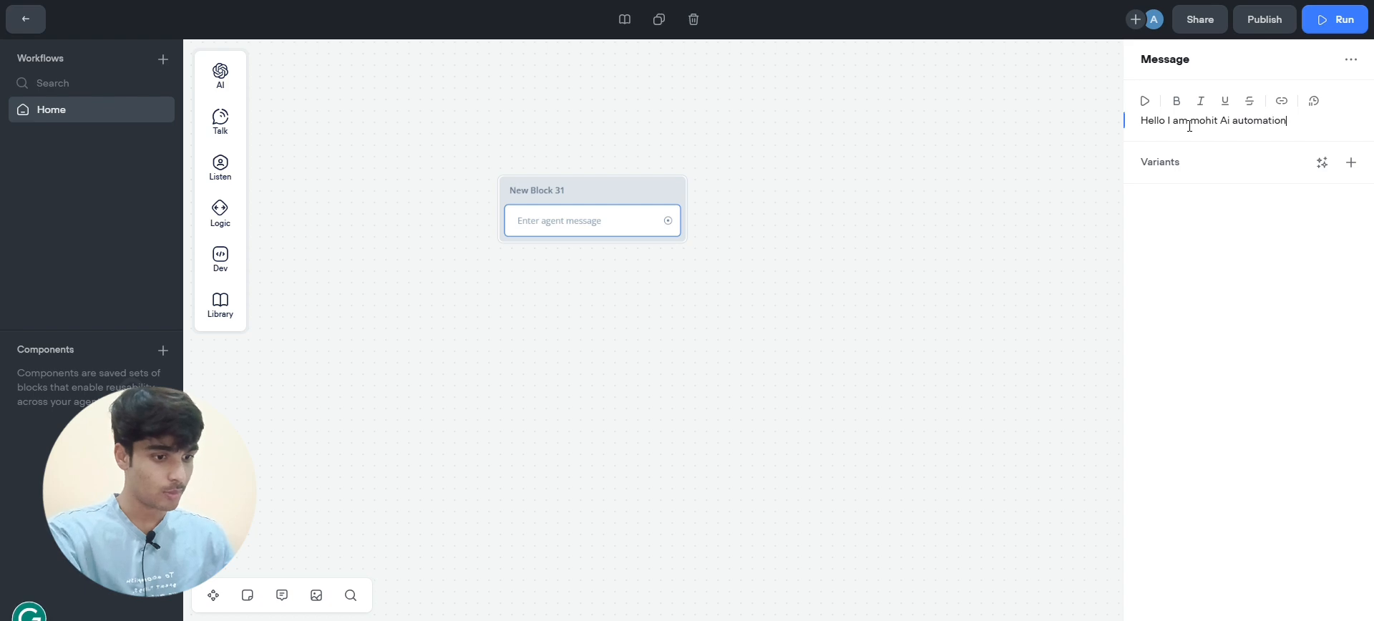
pyautogui.press('Return')
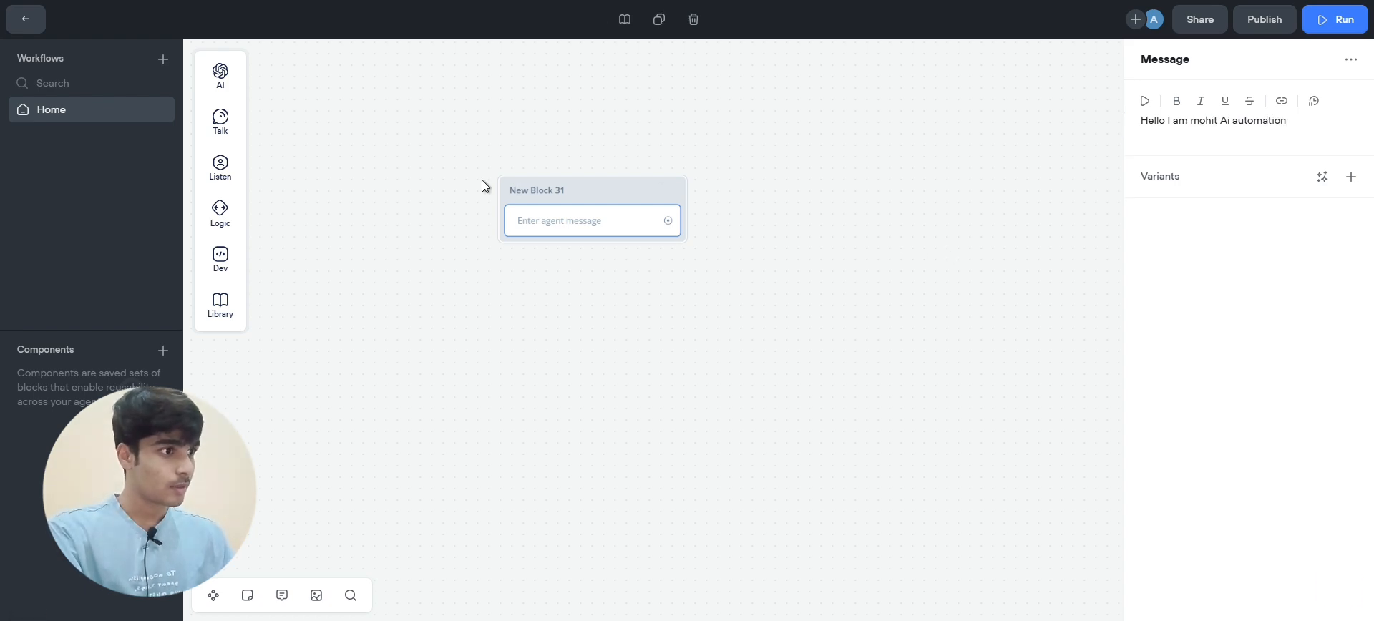
pyautogui.click(403, 179)
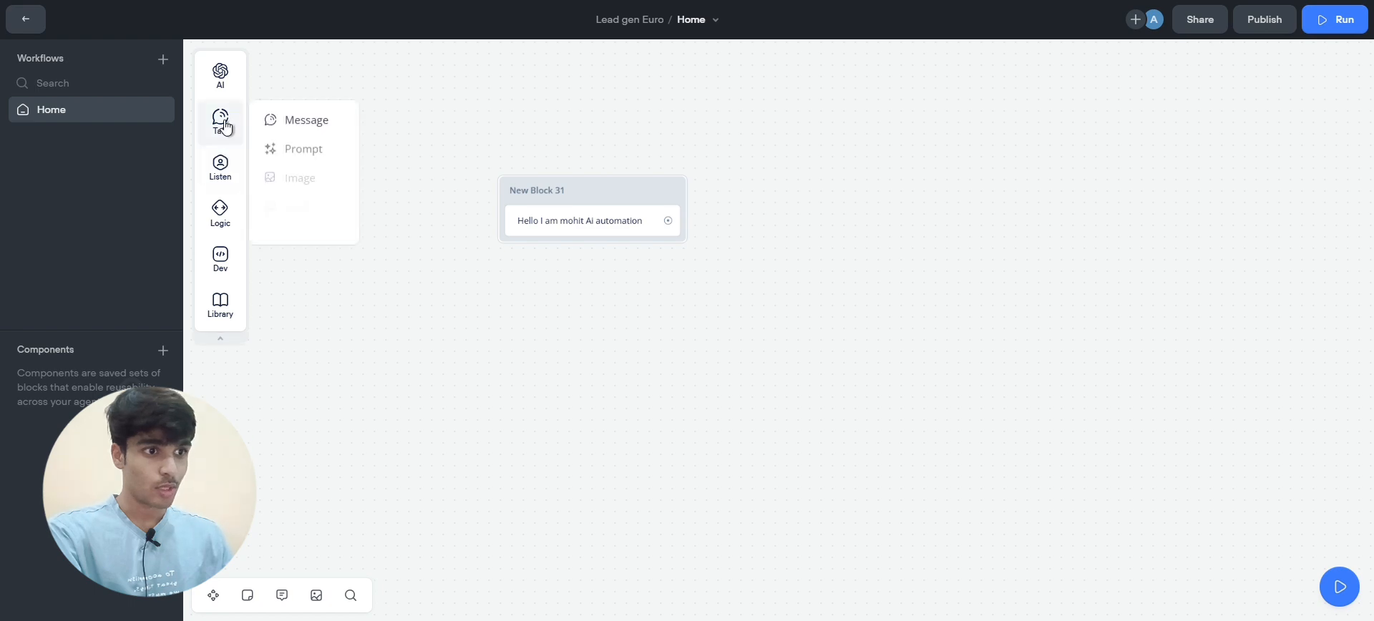
# Add a Buttons step to New Block 31 with a single 'Book a call' button
pyautogui.moveTo(230, 187)
pyautogui.moveTo(273, 166); pyautogui.dragTo(581, 251)
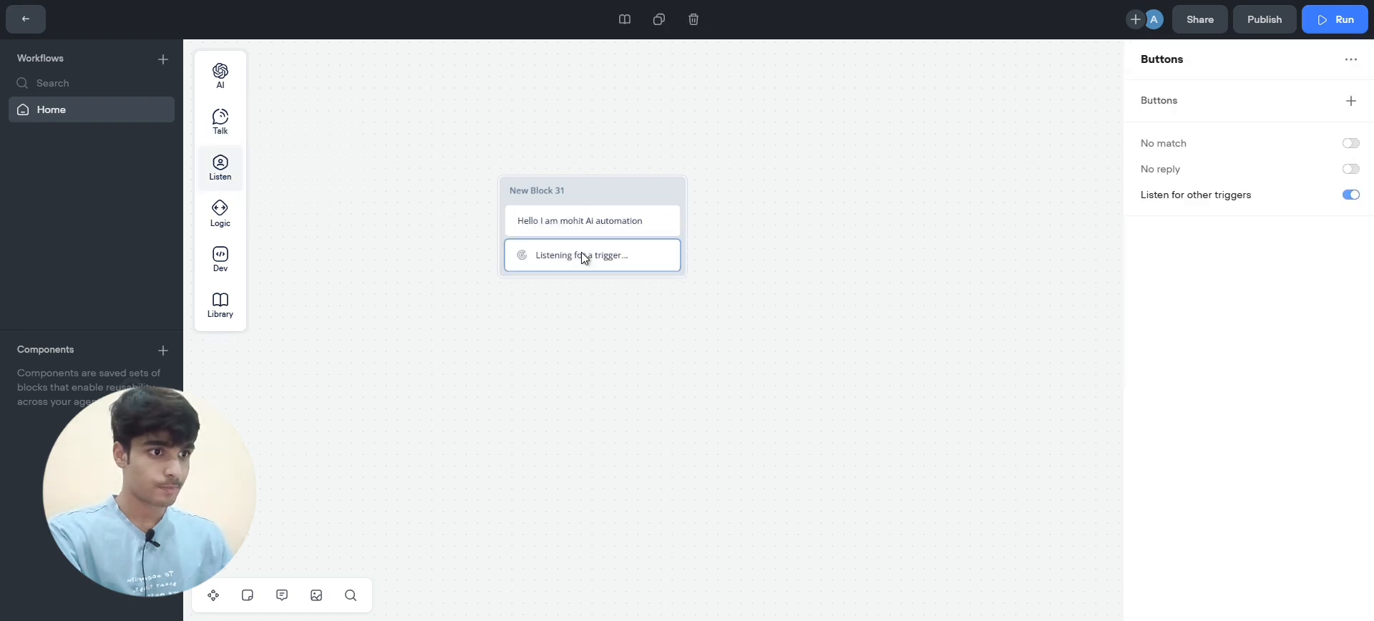
pyautogui.click(1349, 103)
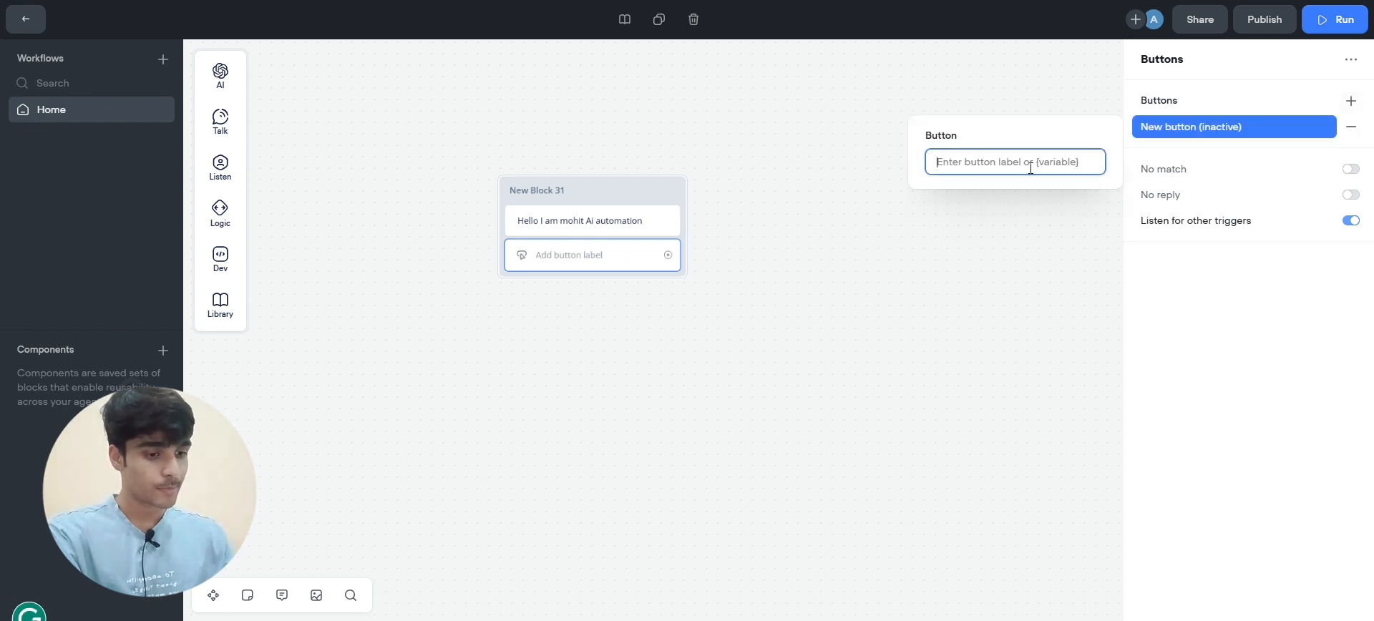
pyautogui.write('Book ')
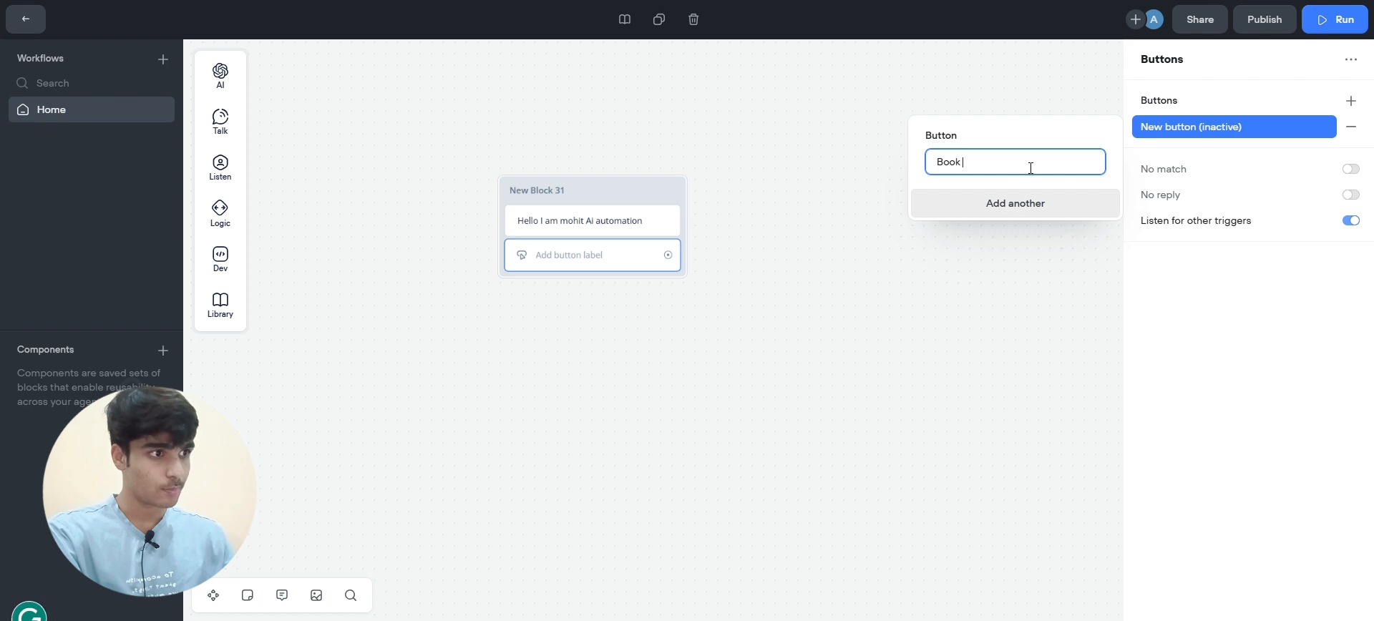
pyautogui.write('a call')
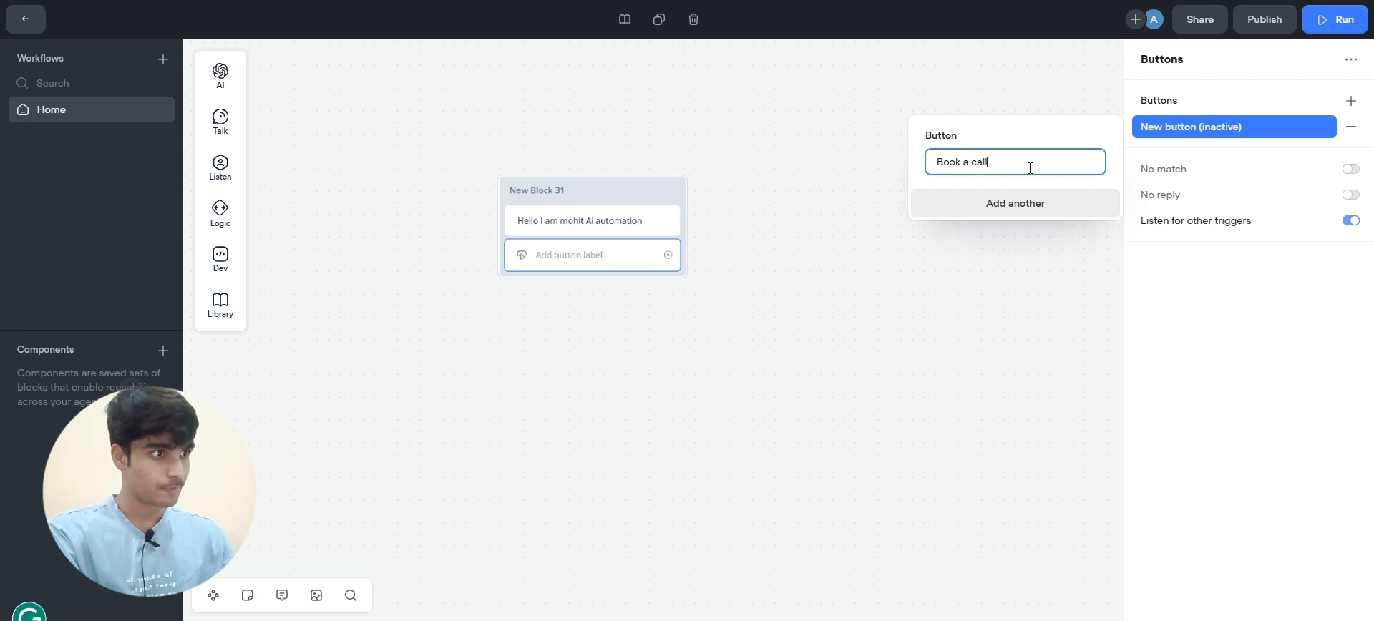
pyautogui.press('Return')
pyautogui.click(793, 284)
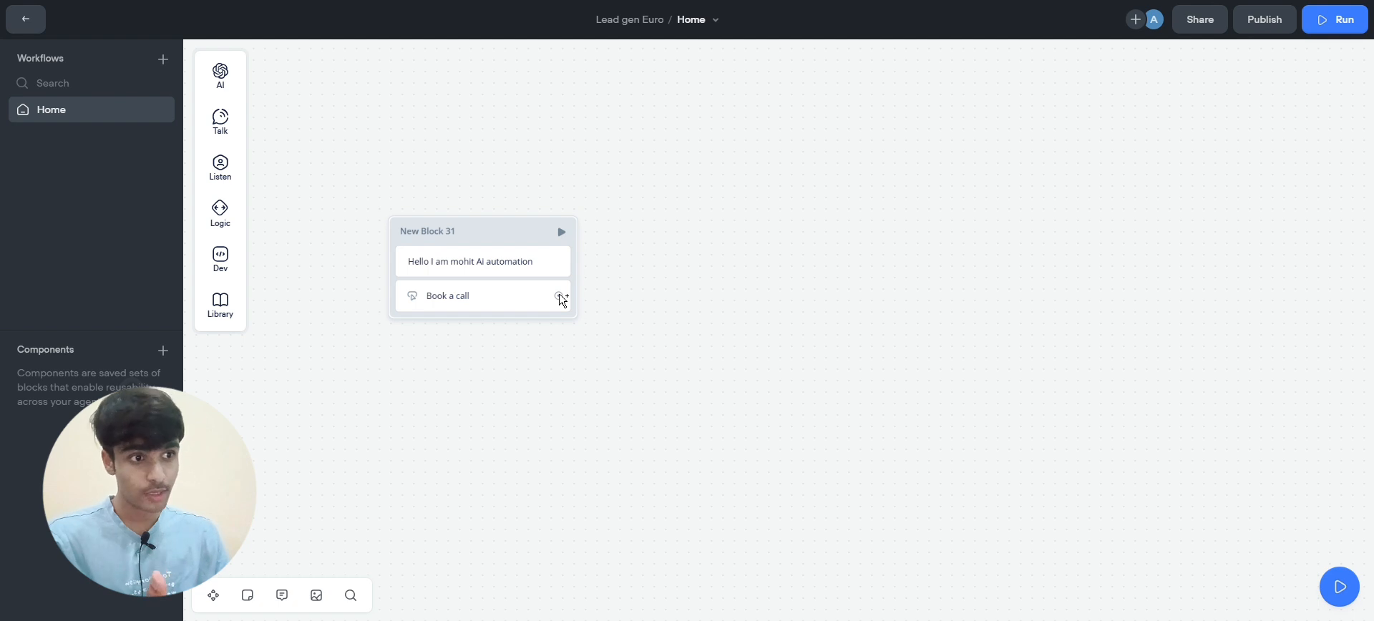
# Connect a new Set variable step from the Book a call button's port
pyautogui.hscroll(1, 560, 294)
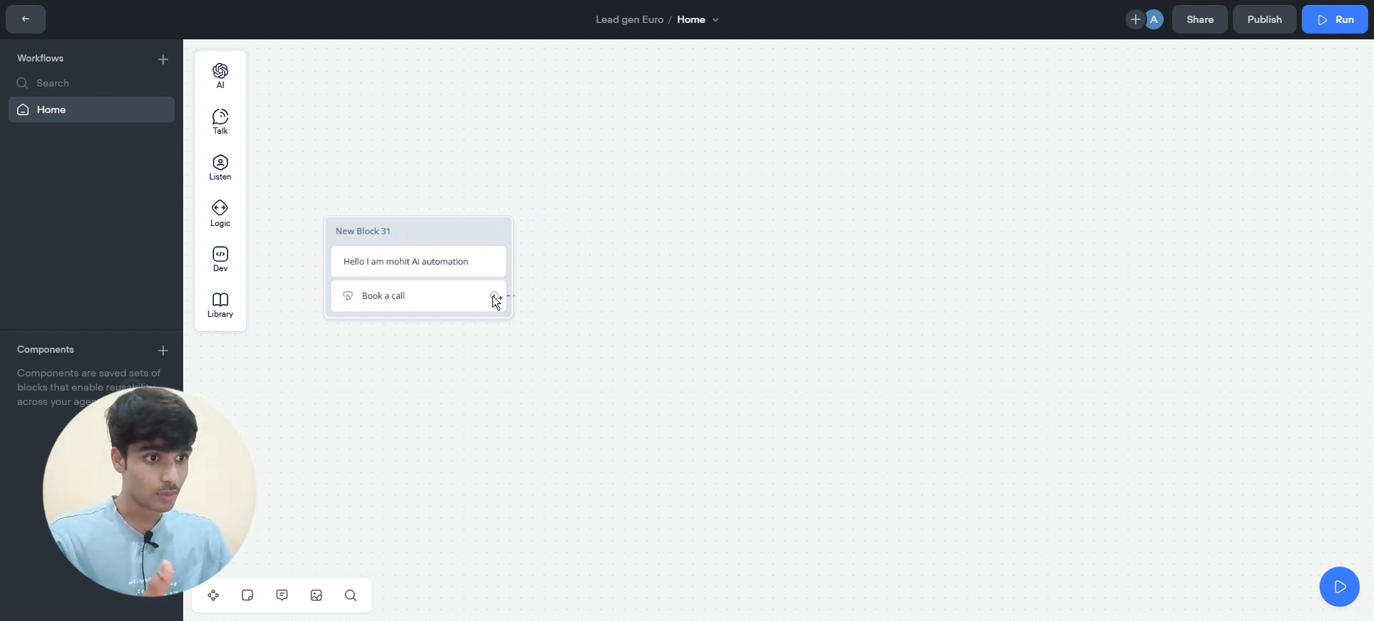
pyautogui.moveTo(494, 296); pyautogui.dragTo(556, 298)
pyautogui.moveTo(607, 526)
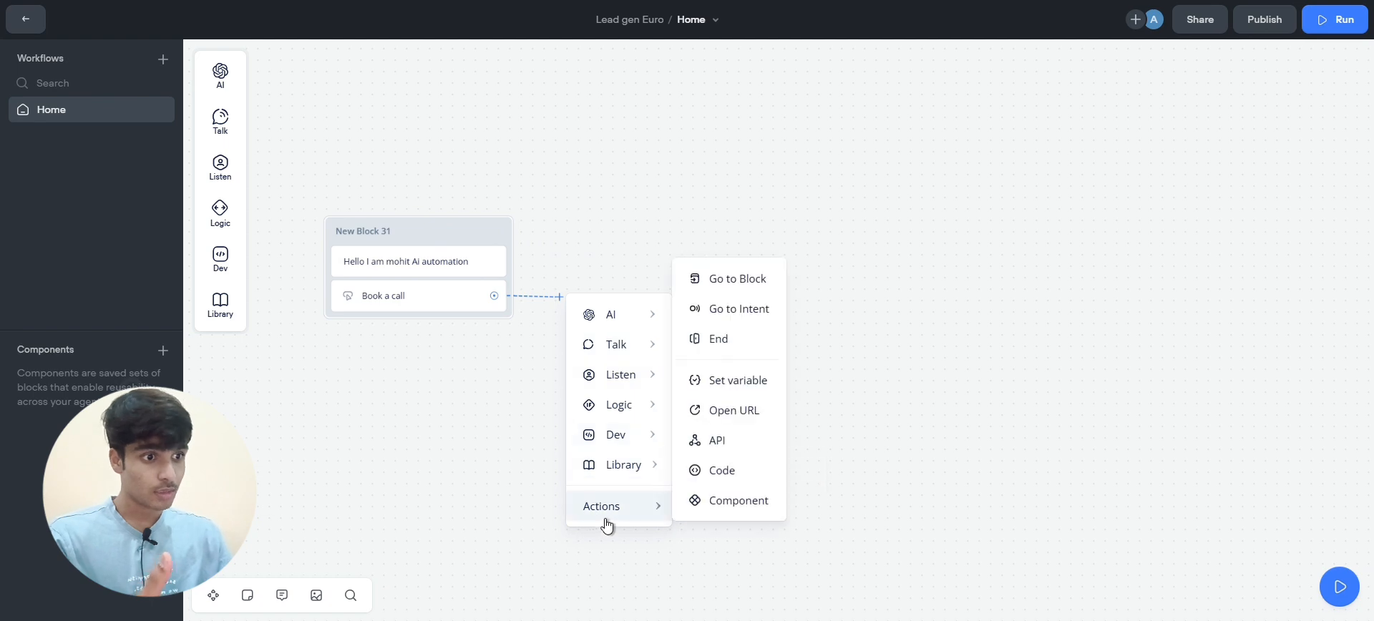
pyautogui.click(744, 390)
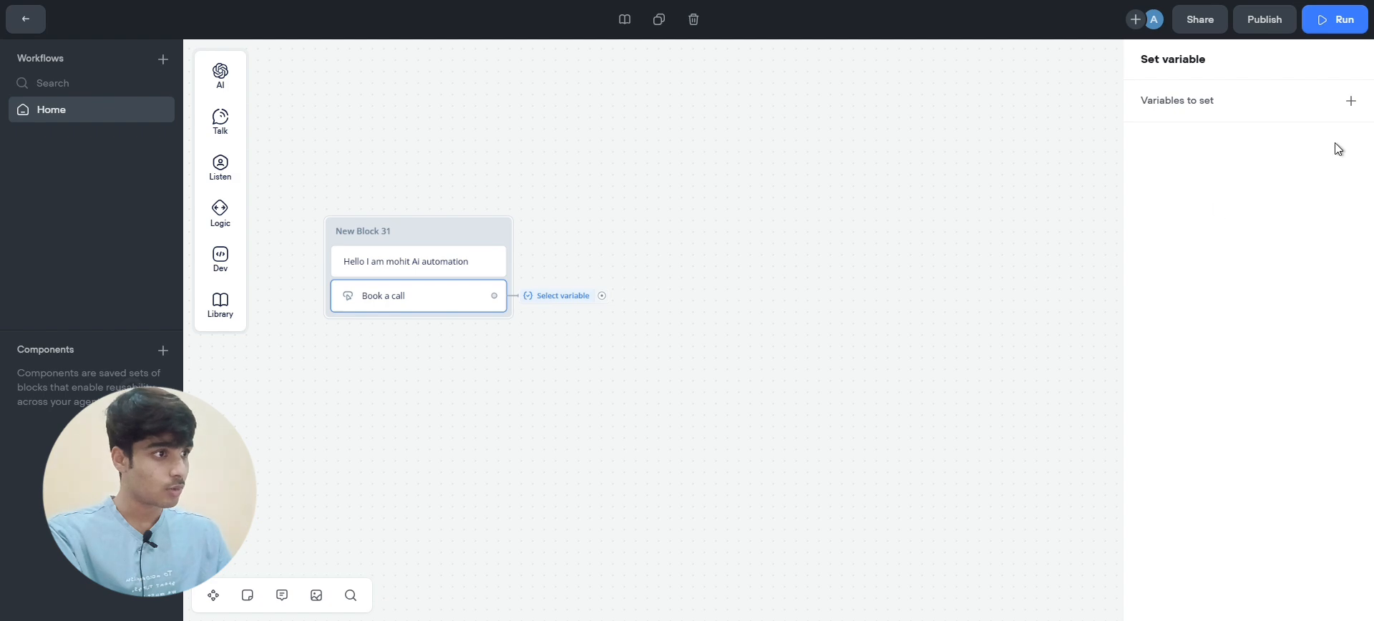
# Add a 'Value or expression' entry to the Set step and open its variable list
pyautogui.click(1364, 101)
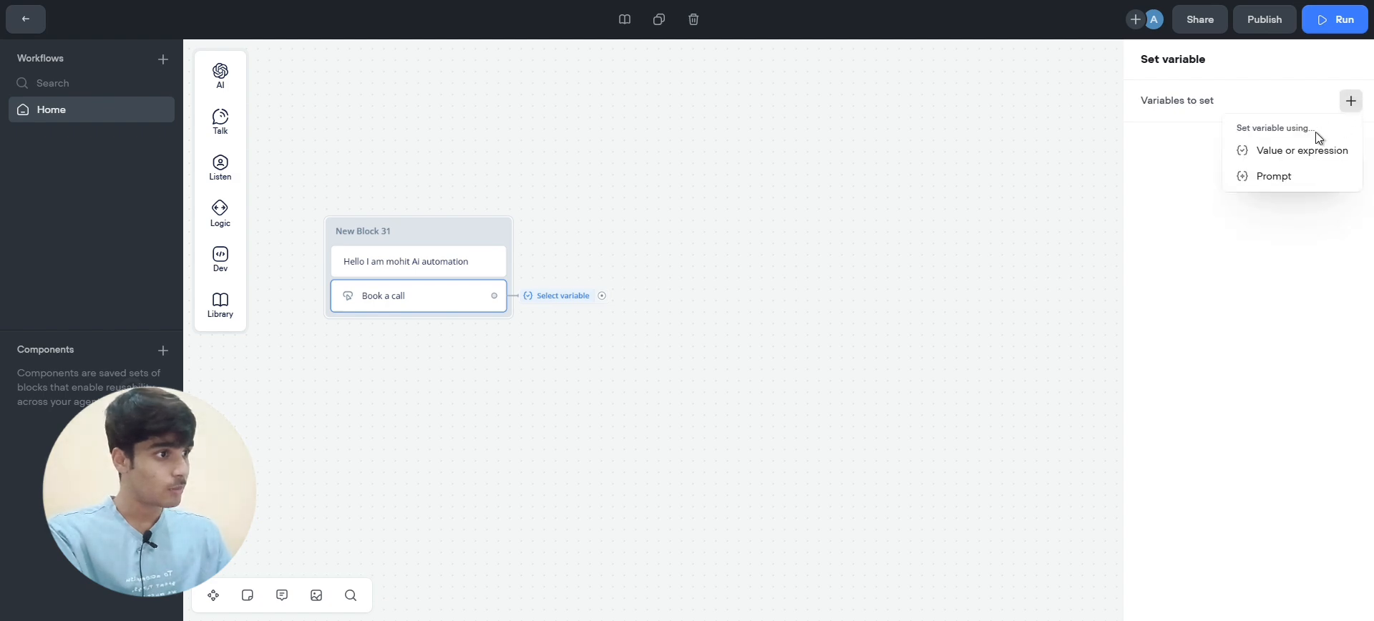
pyautogui.click(1311, 156)
pyautogui.click(1348, 101)
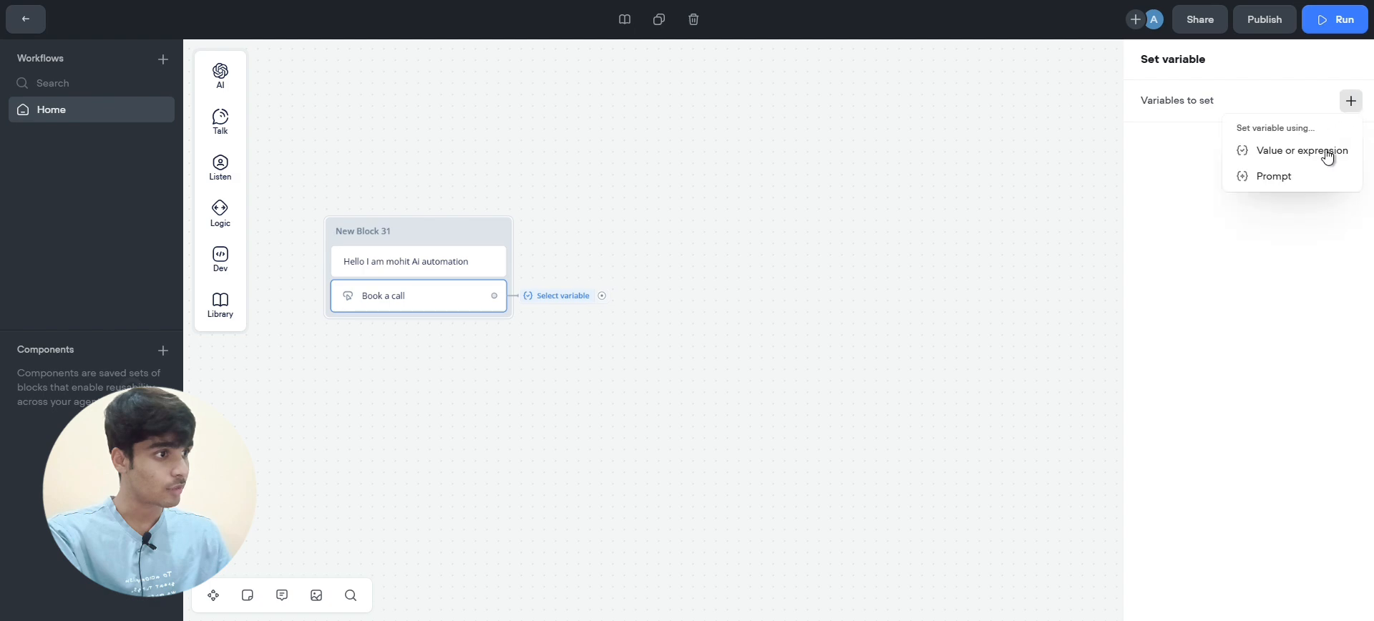
pyautogui.click(1321, 164)
pyautogui.click(987, 161)
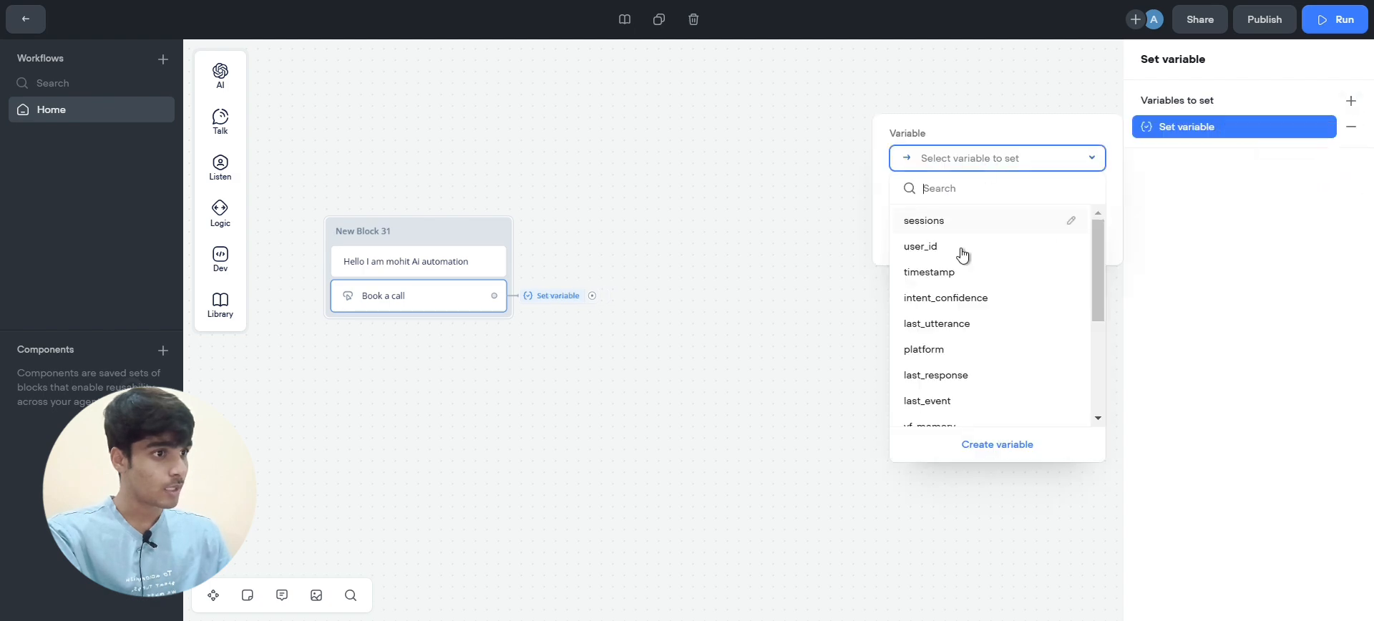
# Create a new variable named urllink for the Set step
pyautogui.click(994, 445)
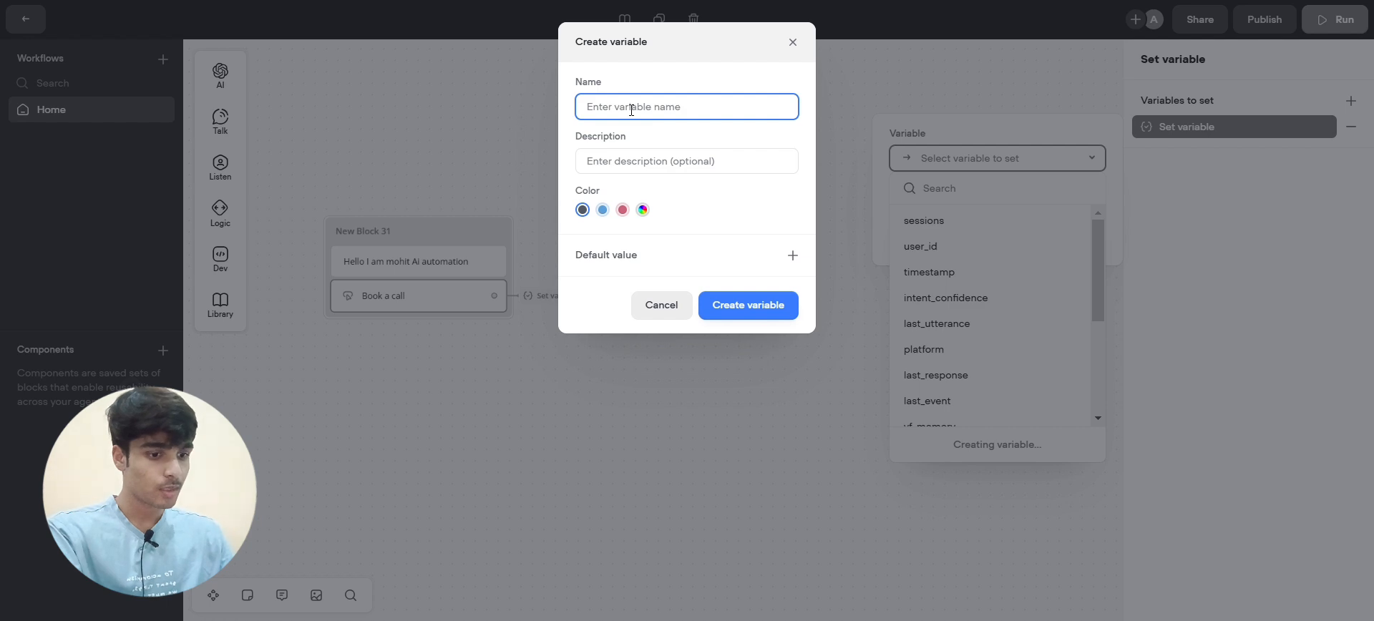
pyautogui.write('url')
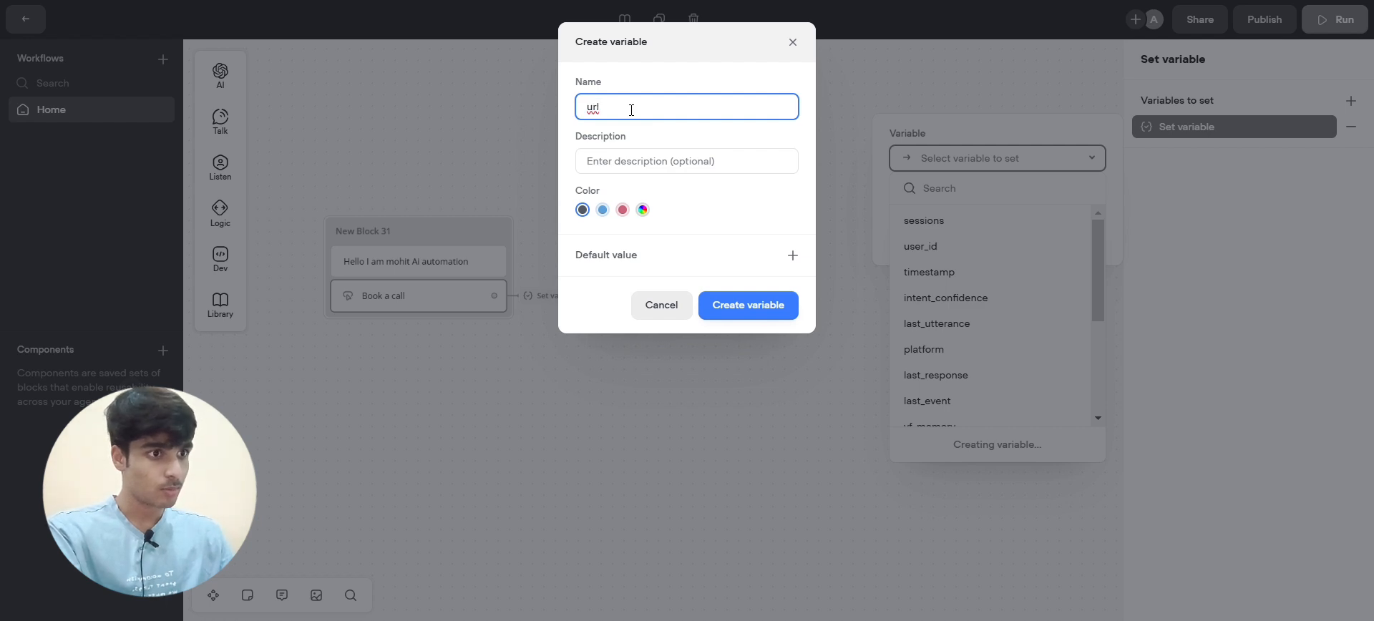
pyautogui.write('link')
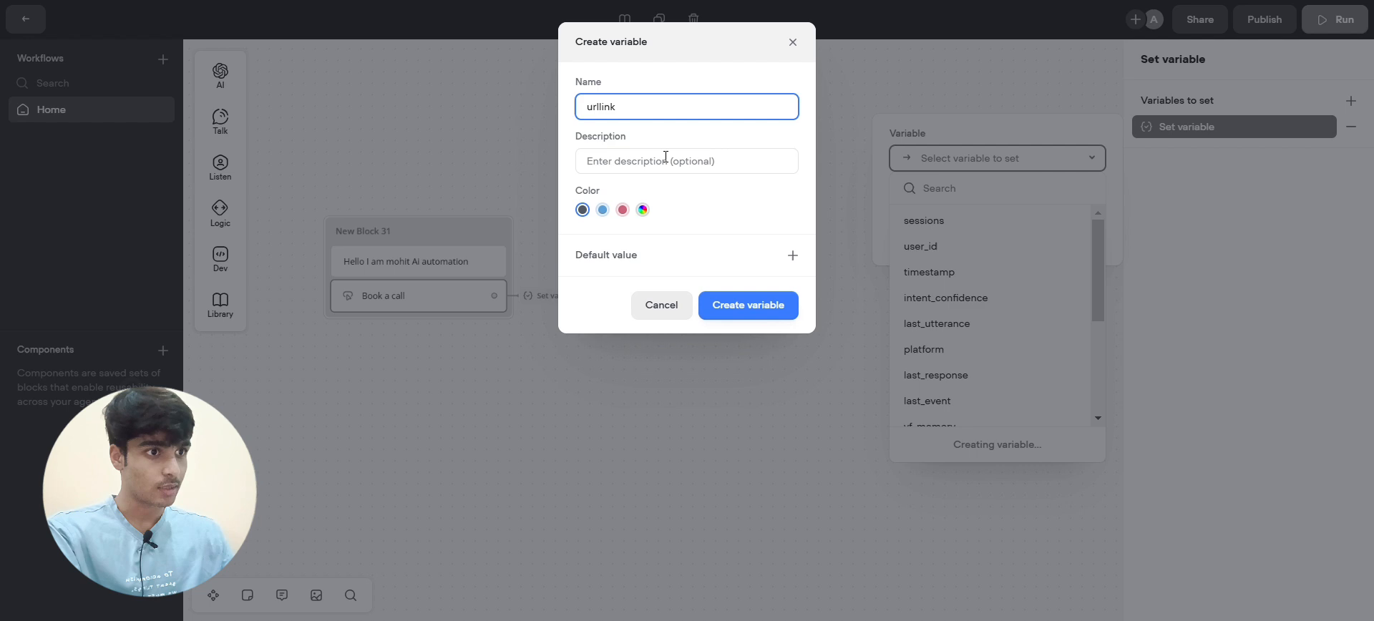
pyautogui.click(748, 305)
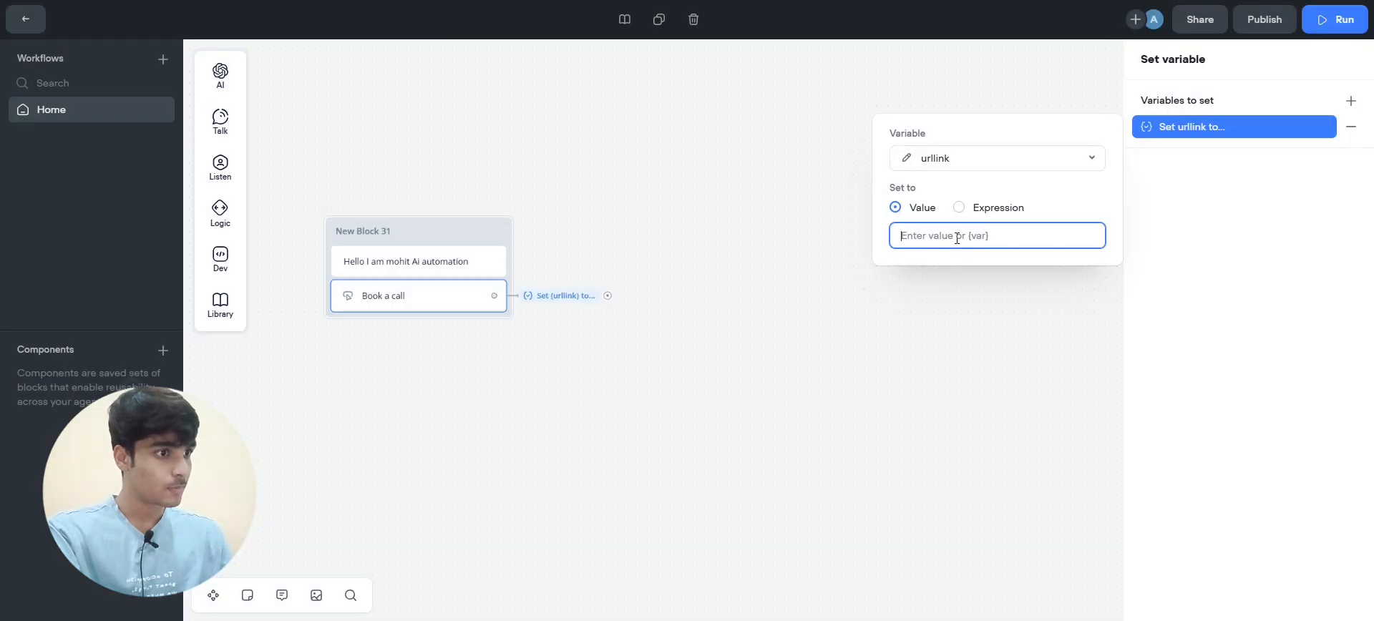
# Assign urllink the pasted Calendly link as a quoted expression and close the editor
pyautogui.click(959, 207)
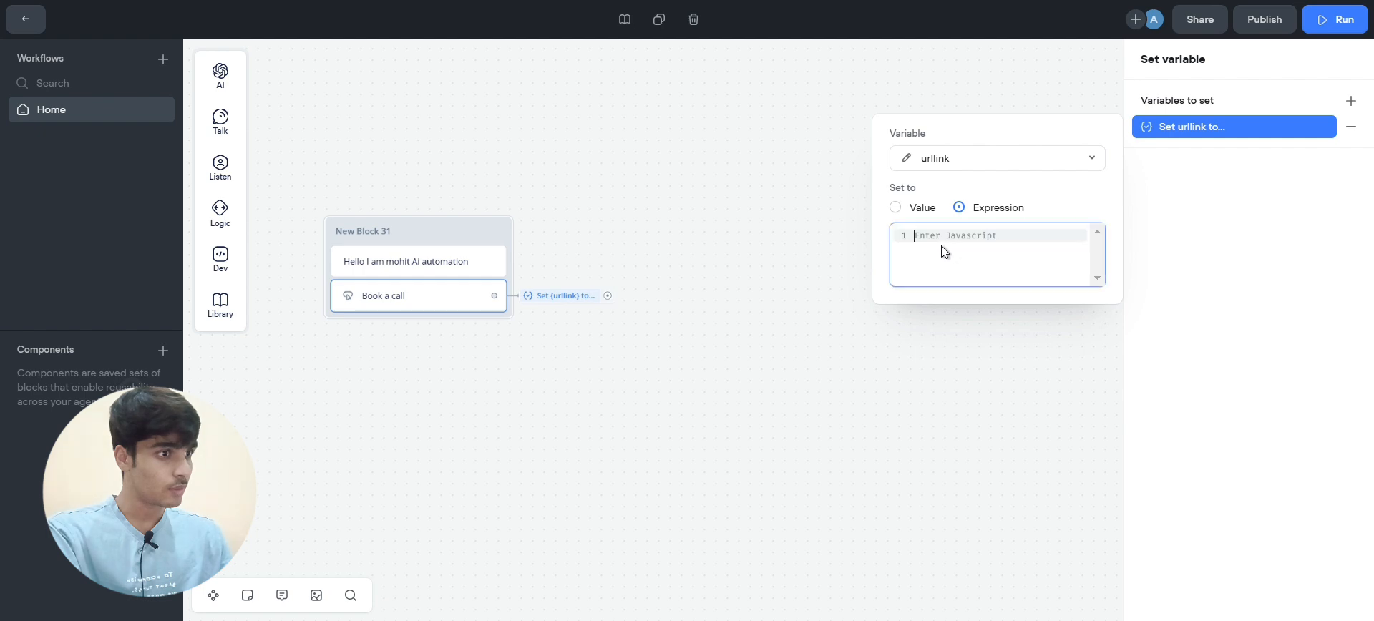
pyautogui.write('""')
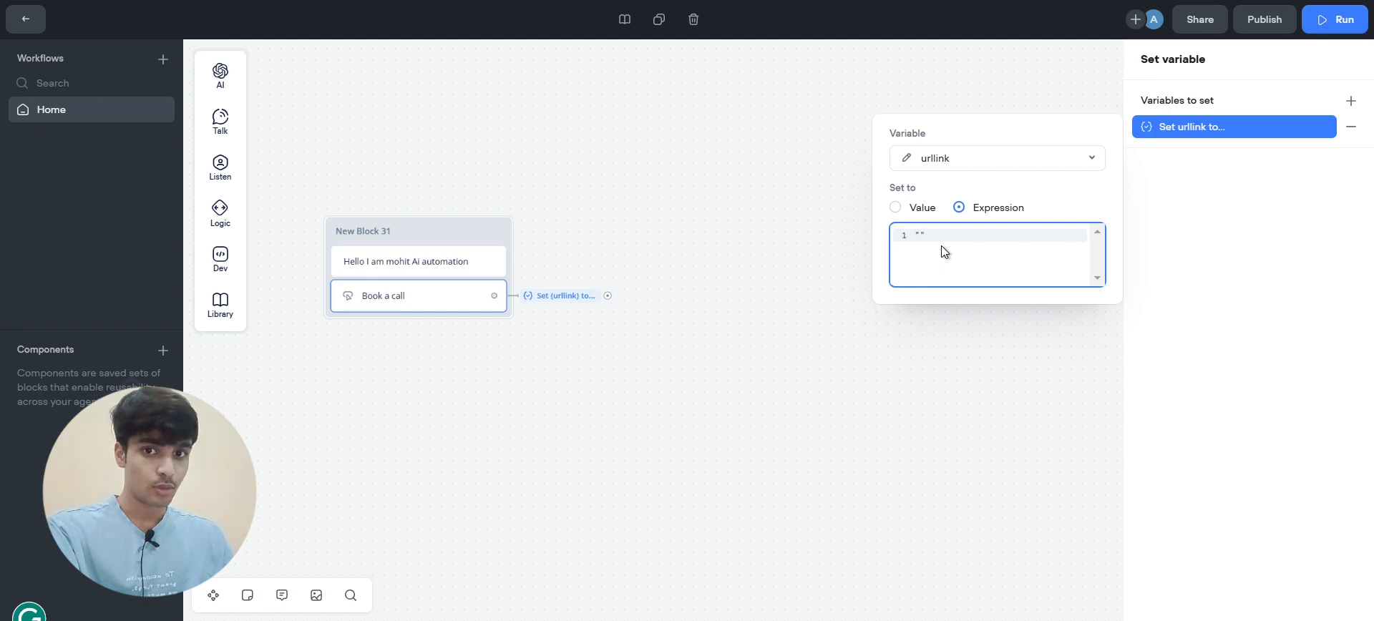
pyautogui.write('https://calendly.com/chronoai/1-1-discovery-call')
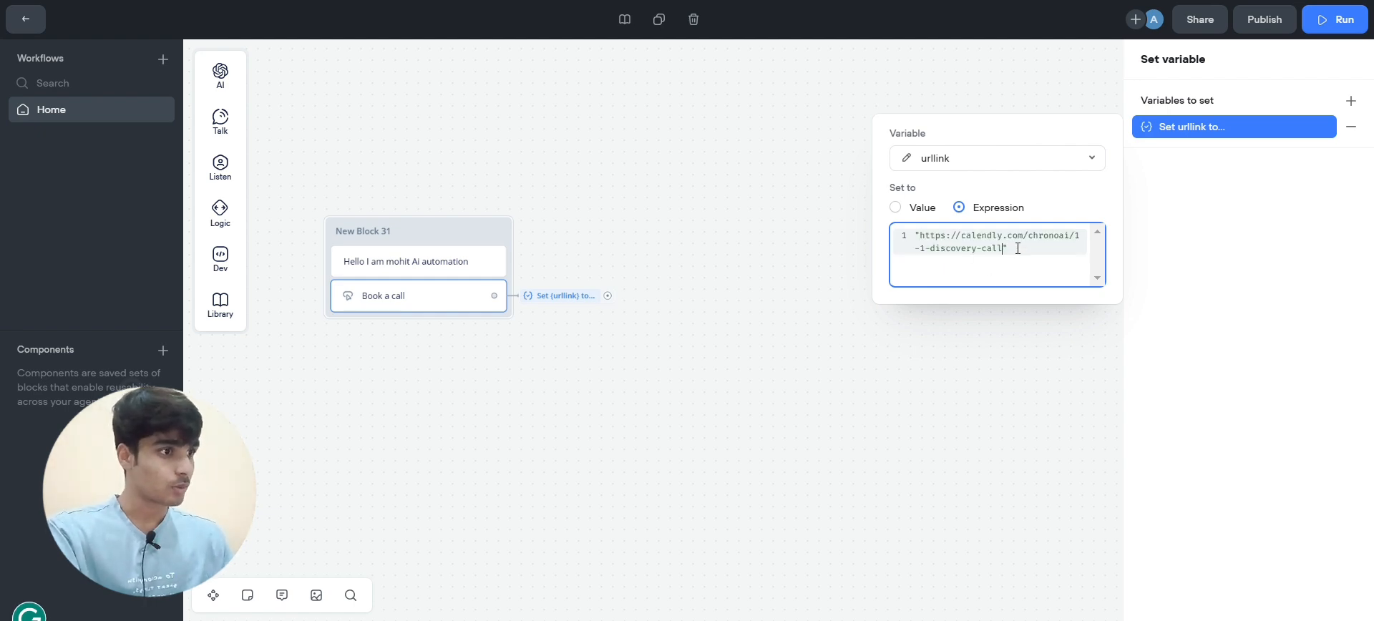
pyautogui.click(1022, 251)
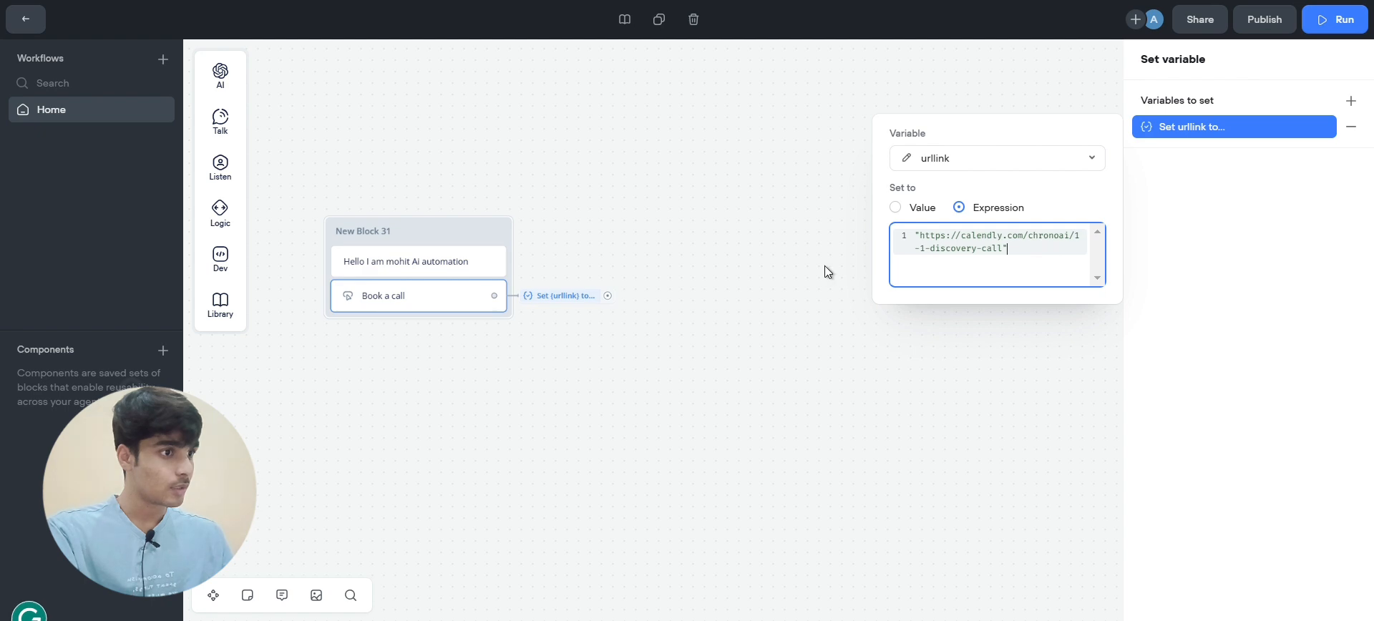
pyautogui.click(807, 288)
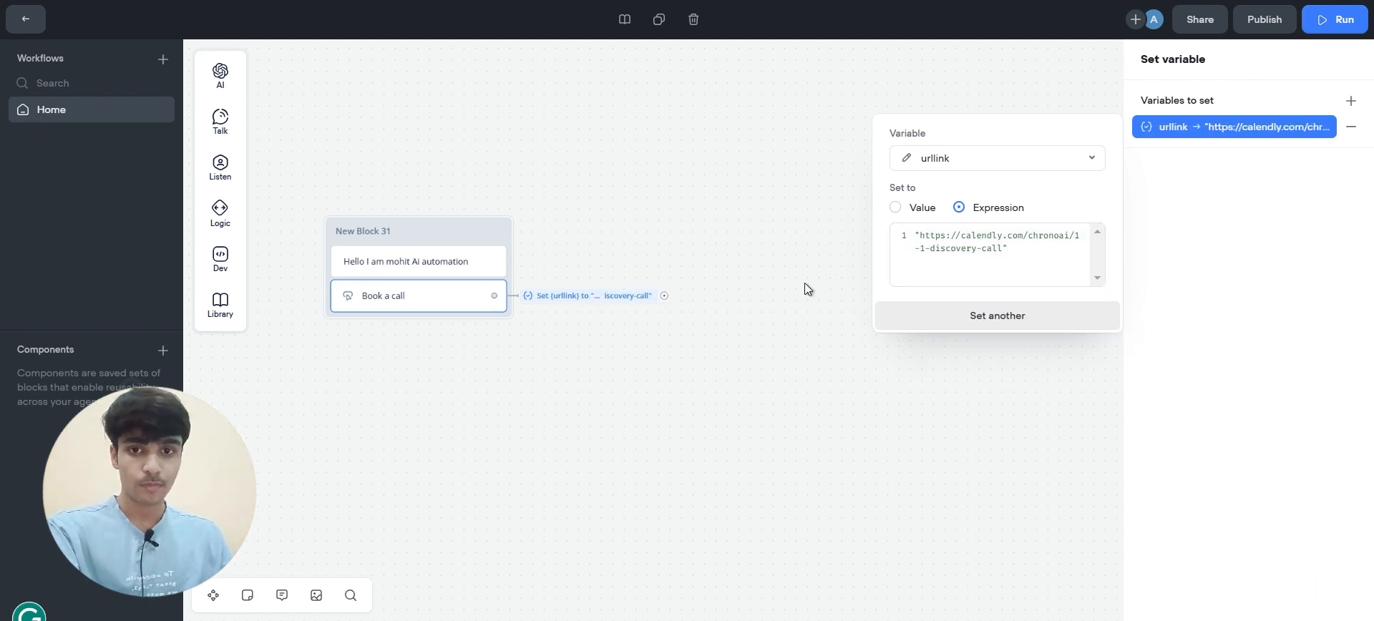
pyautogui.click(805, 288)
pyautogui.hscroll(3, 804, 288)
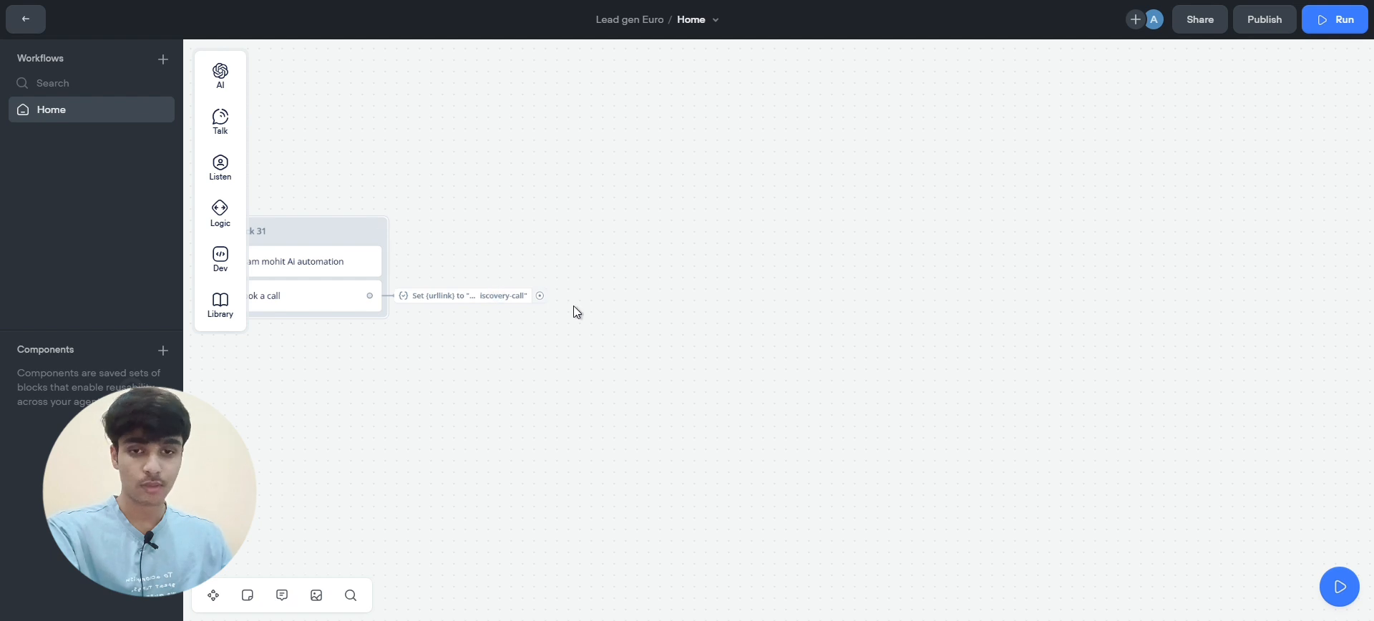
pyautogui.scroll(1, 594, 290)
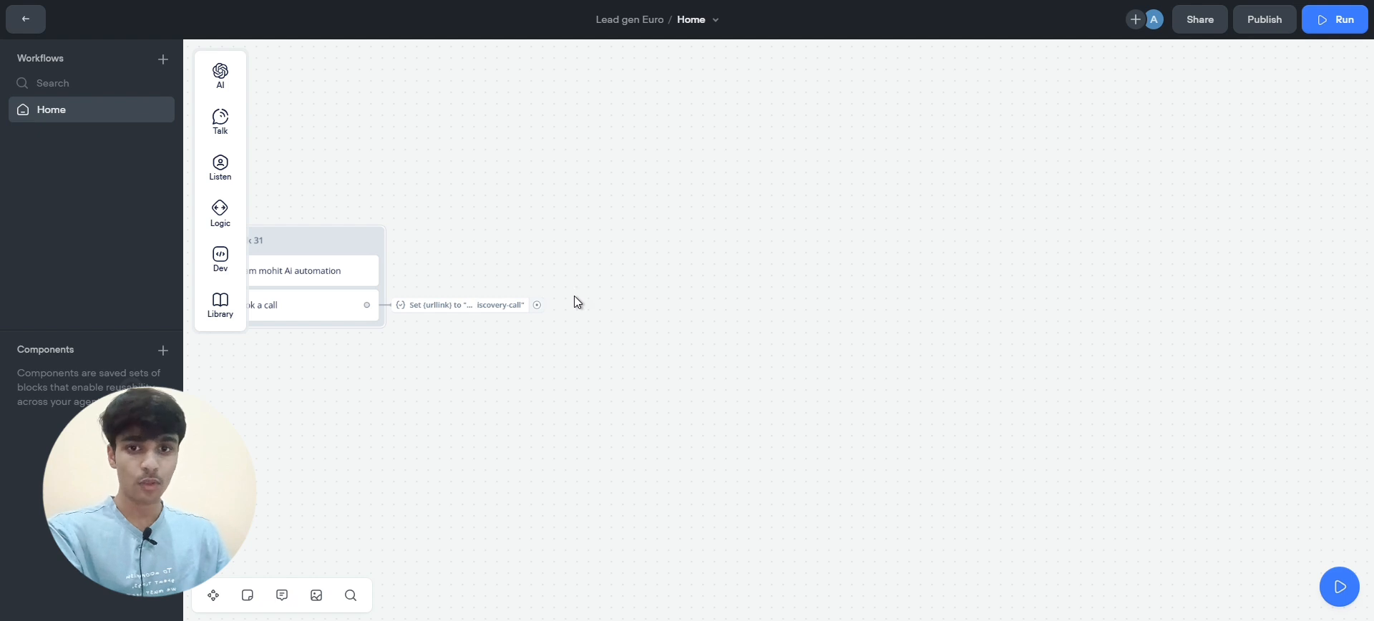
# Connect a new Message step after the Set step holding the 300×300 Calendly iframe code
pyautogui.moveTo(537, 305); pyautogui.dragTo(621, 191)
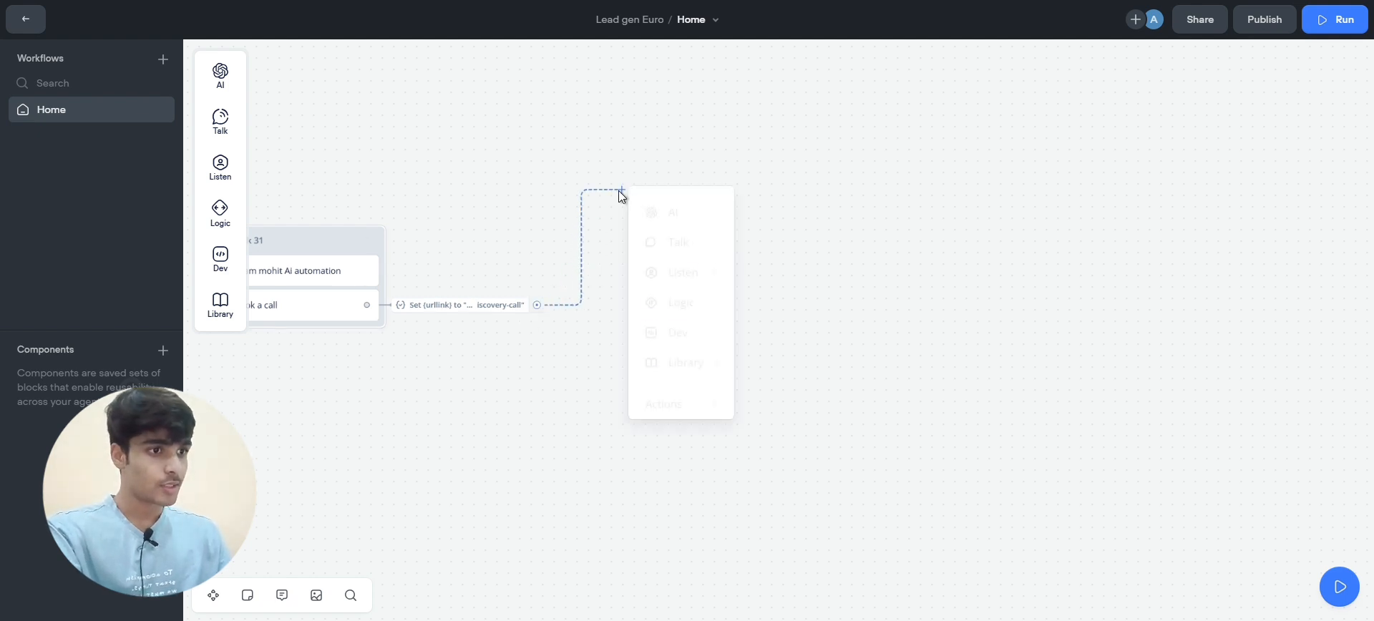
pyautogui.moveTo(686, 240)
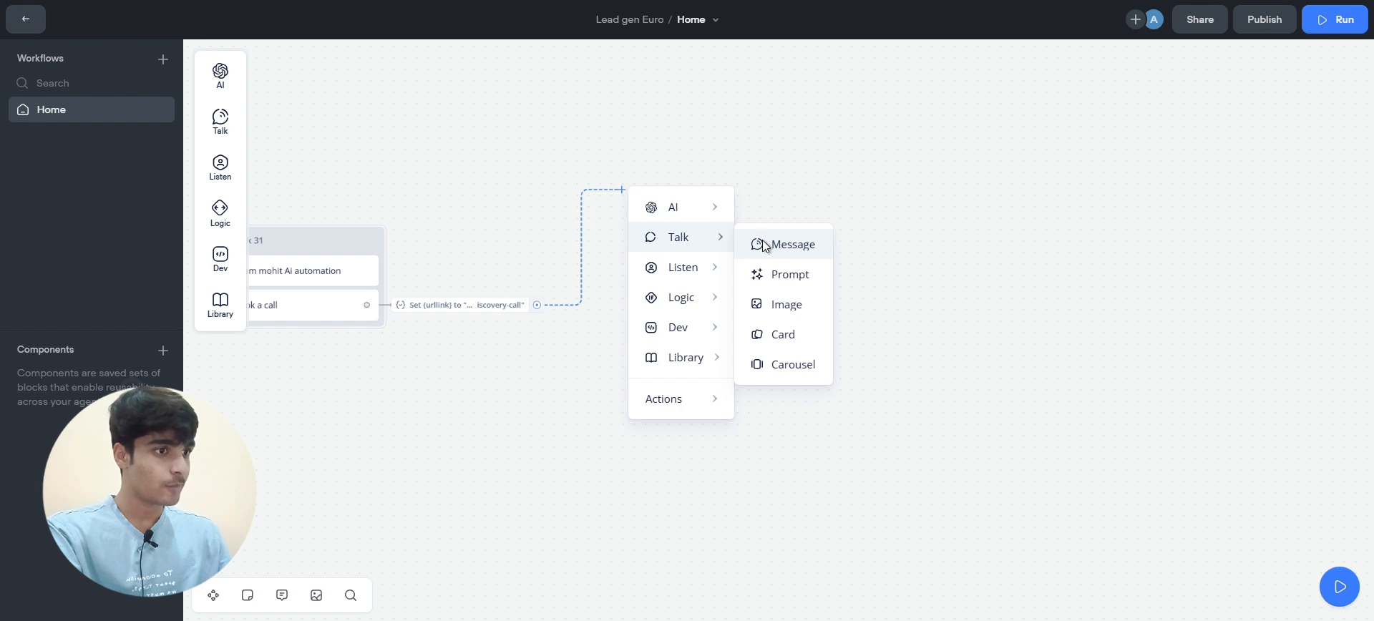
pyautogui.click(764, 245)
pyautogui.click(1190, 121)
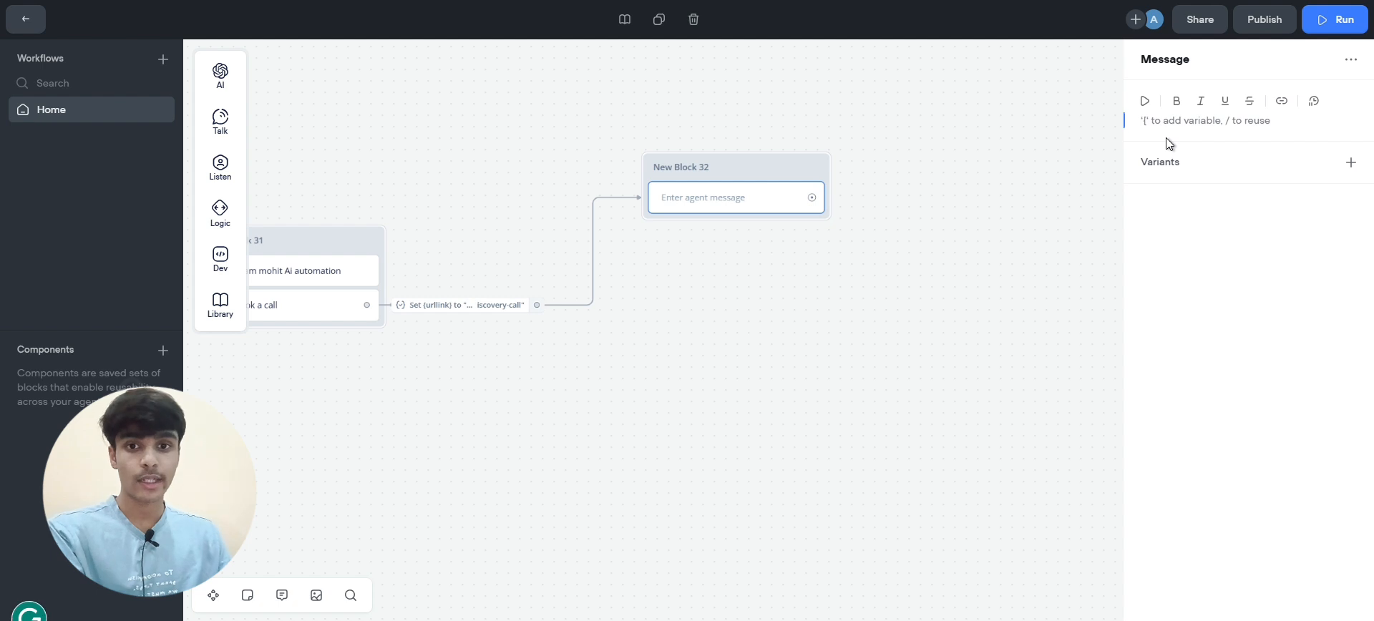
pyautogui.press('super+v')
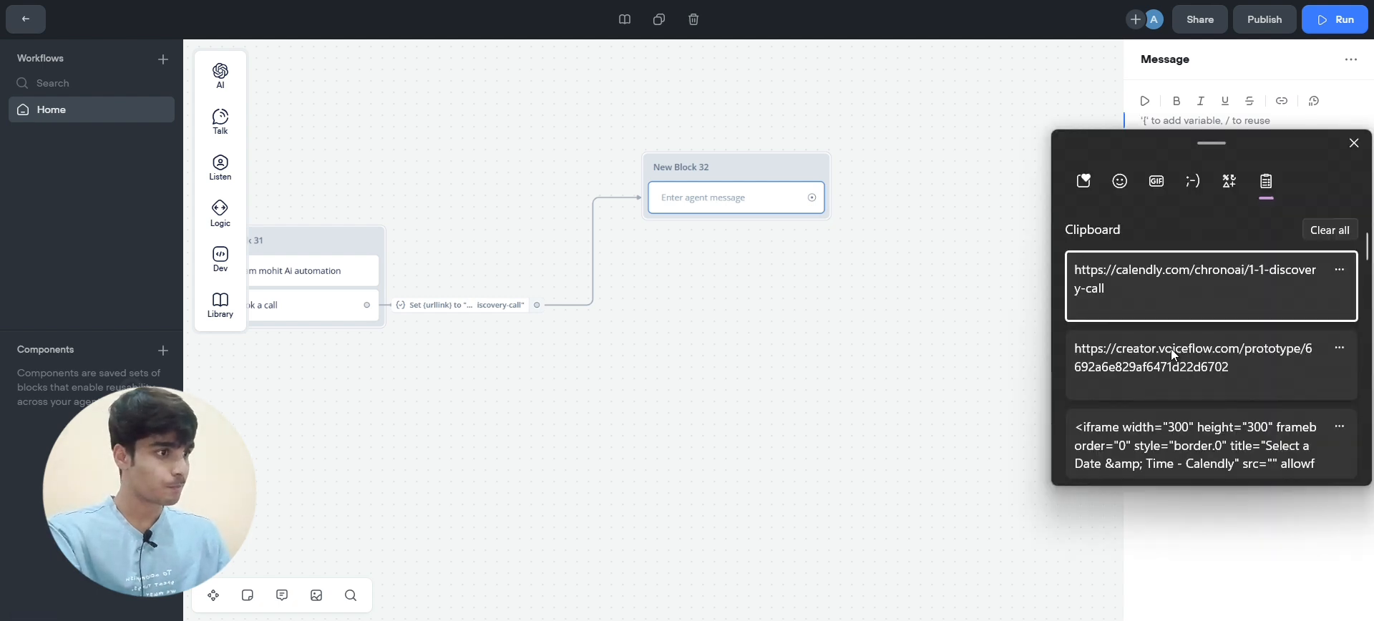
pyautogui.scroll(-1, 1171, 351)
pyautogui.click(1171, 349)
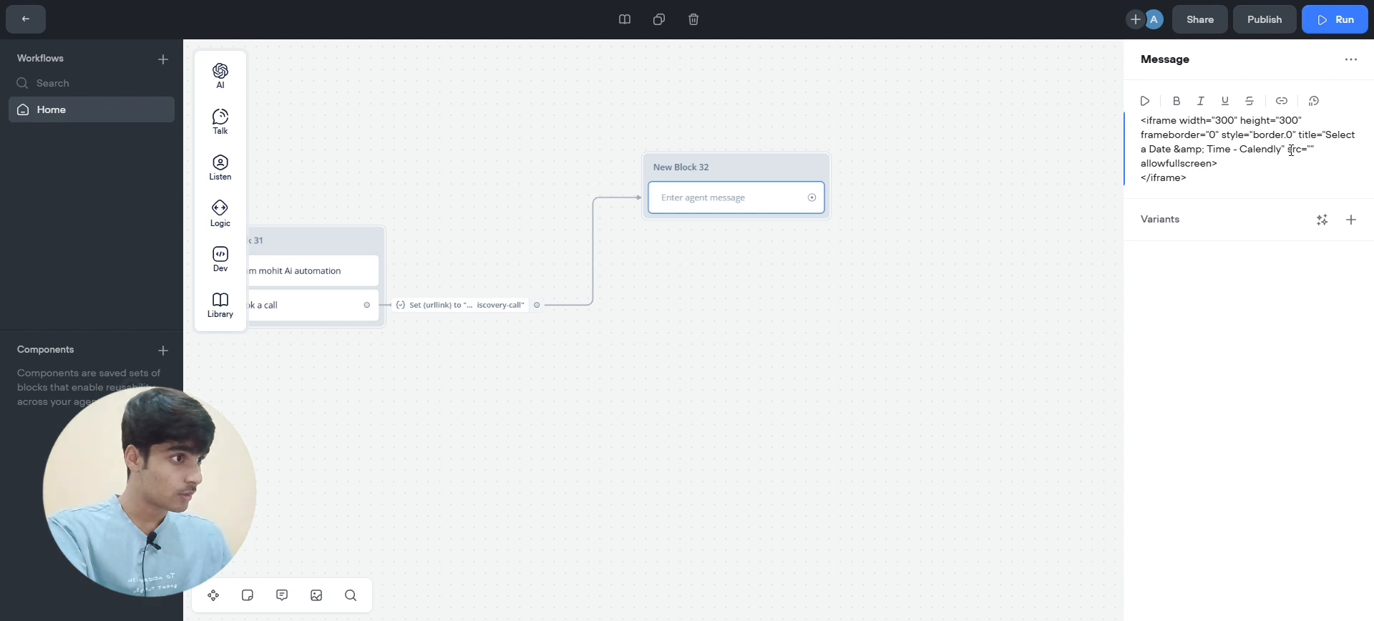
# Insert the {urllink} variable between the iframe's empty src quotes
pyautogui.moveTo(1288, 151); pyautogui.dragTo(1312, 151)
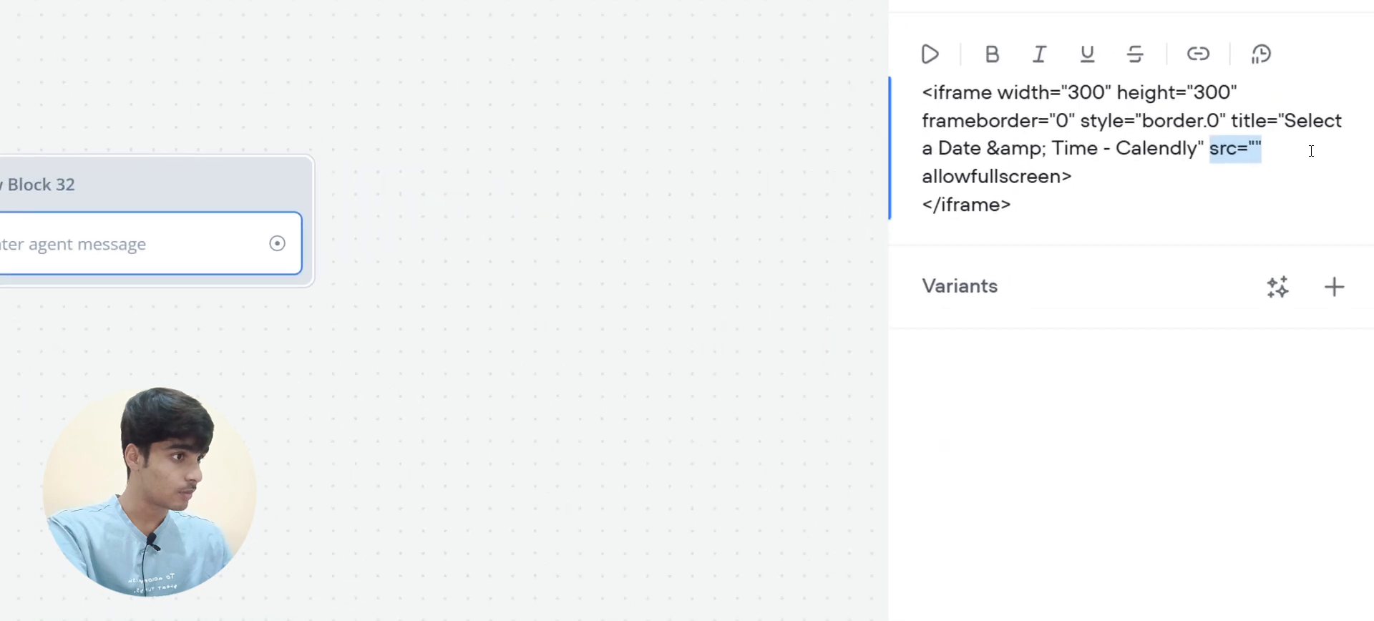
pyautogui.click(1256, 146)
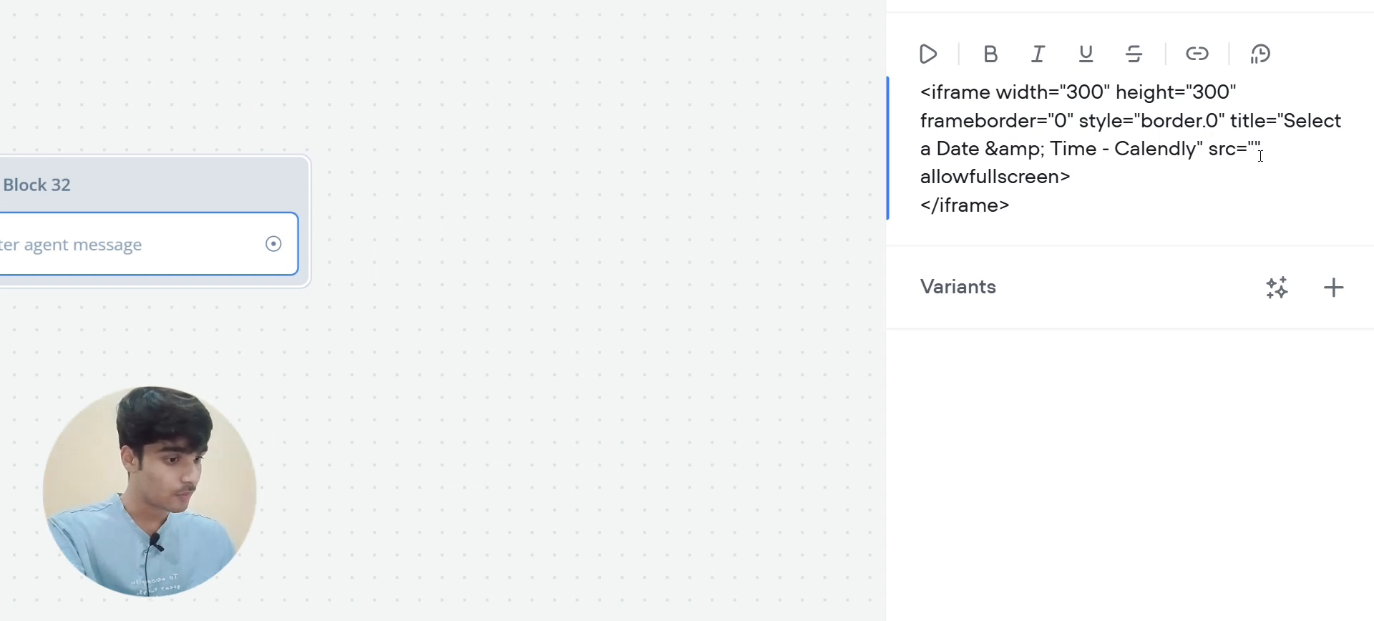
pyautogui.write('{}')
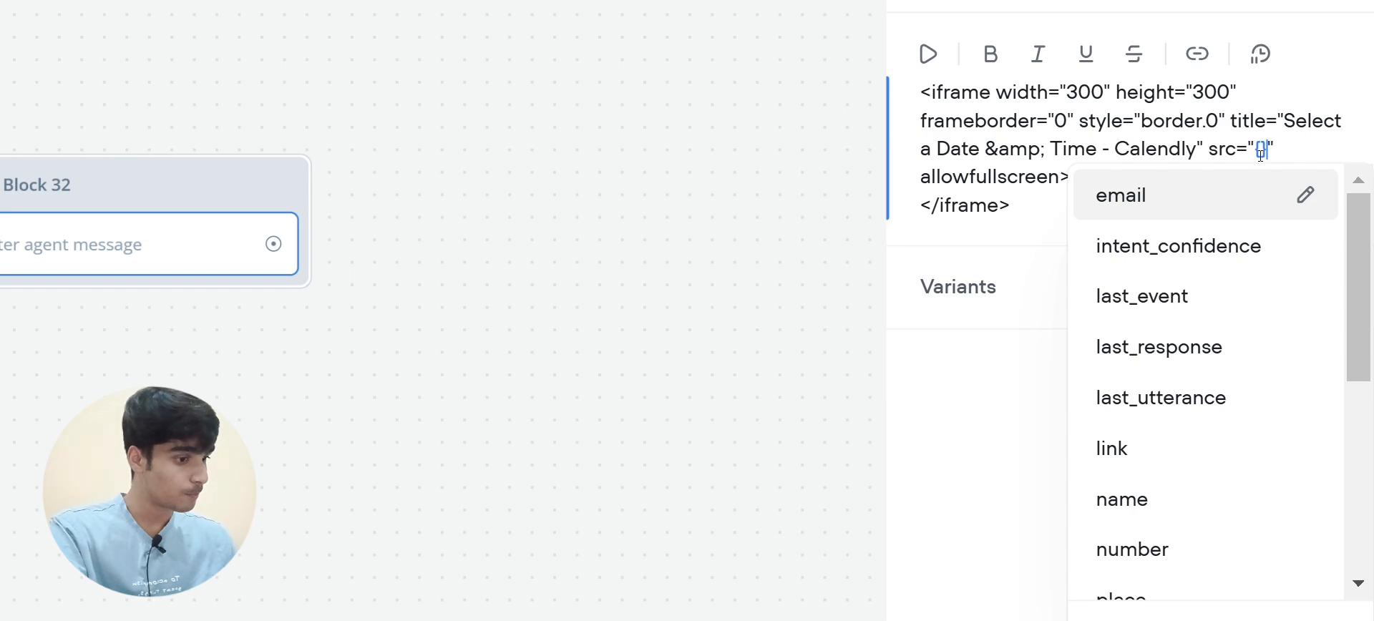
pyautogui.scroll(-2, 1207, 327)
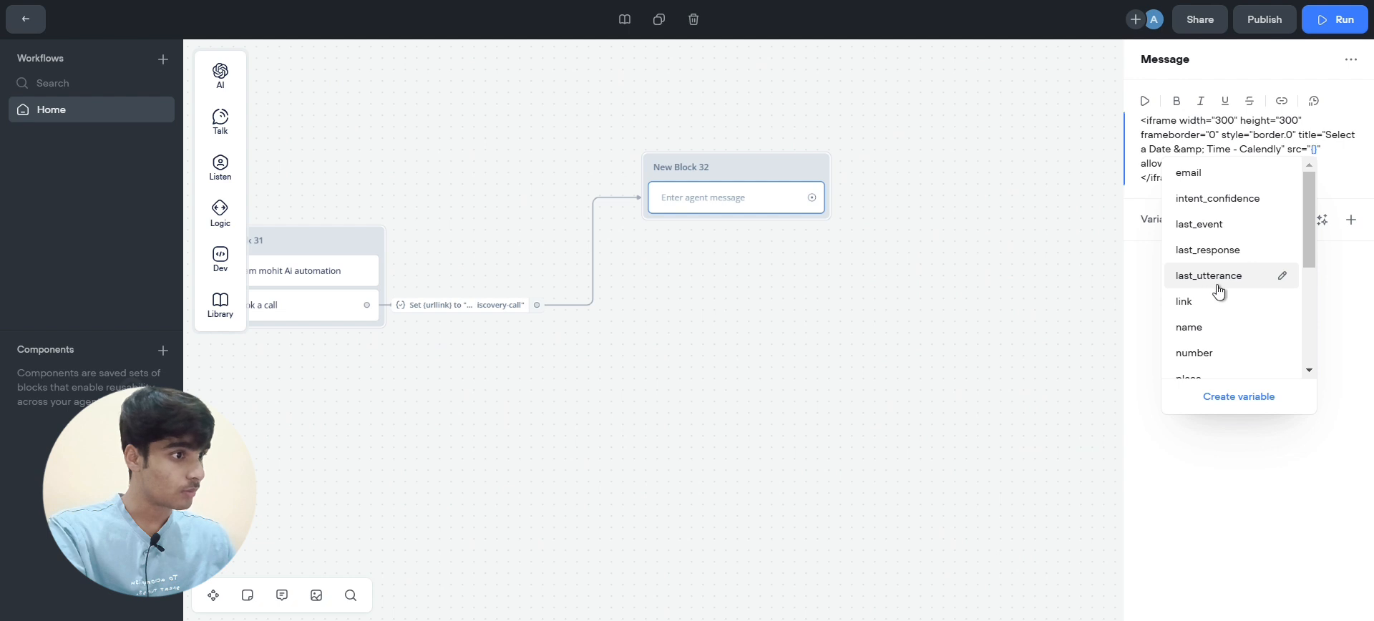
pyautogui.scroll(-2, 1074, 258)
pyautogui.scroll(-1, 1219, 291)
pyautogui.click(1216, 333)
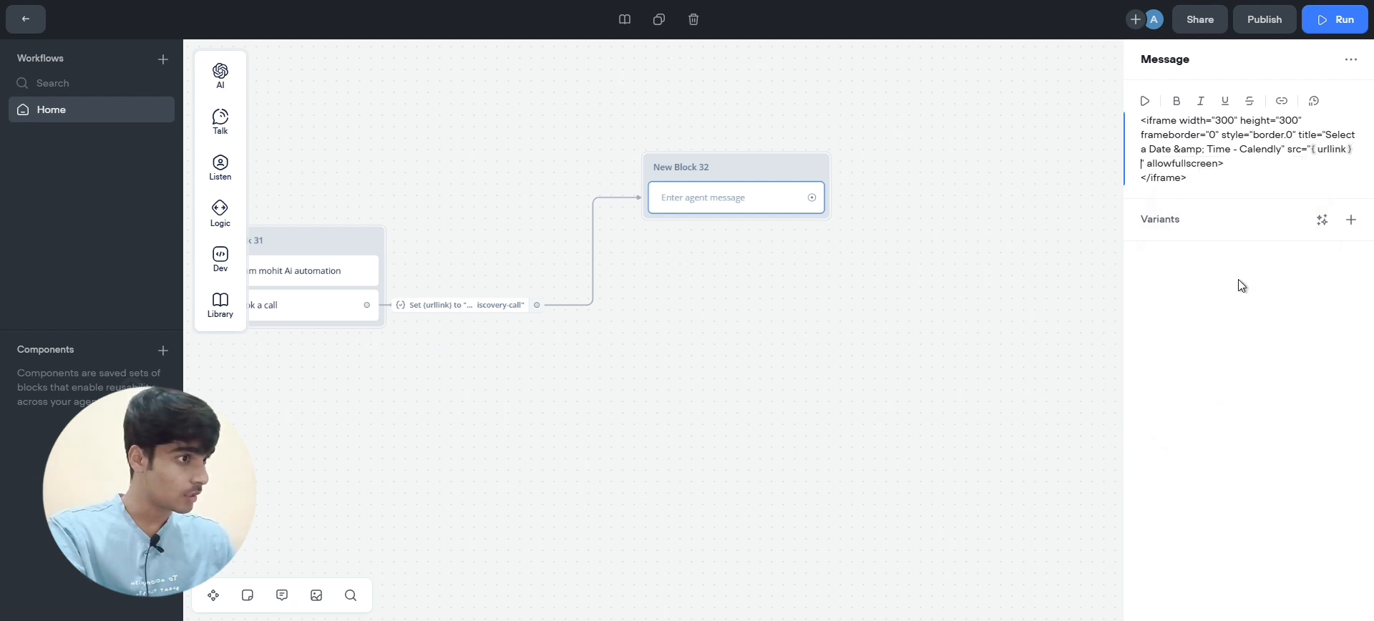
# Start the prototype chat, answer 'No, I already shared it!!', then choose 'Book an Appointment'
pyautogui.click(1058, 187)
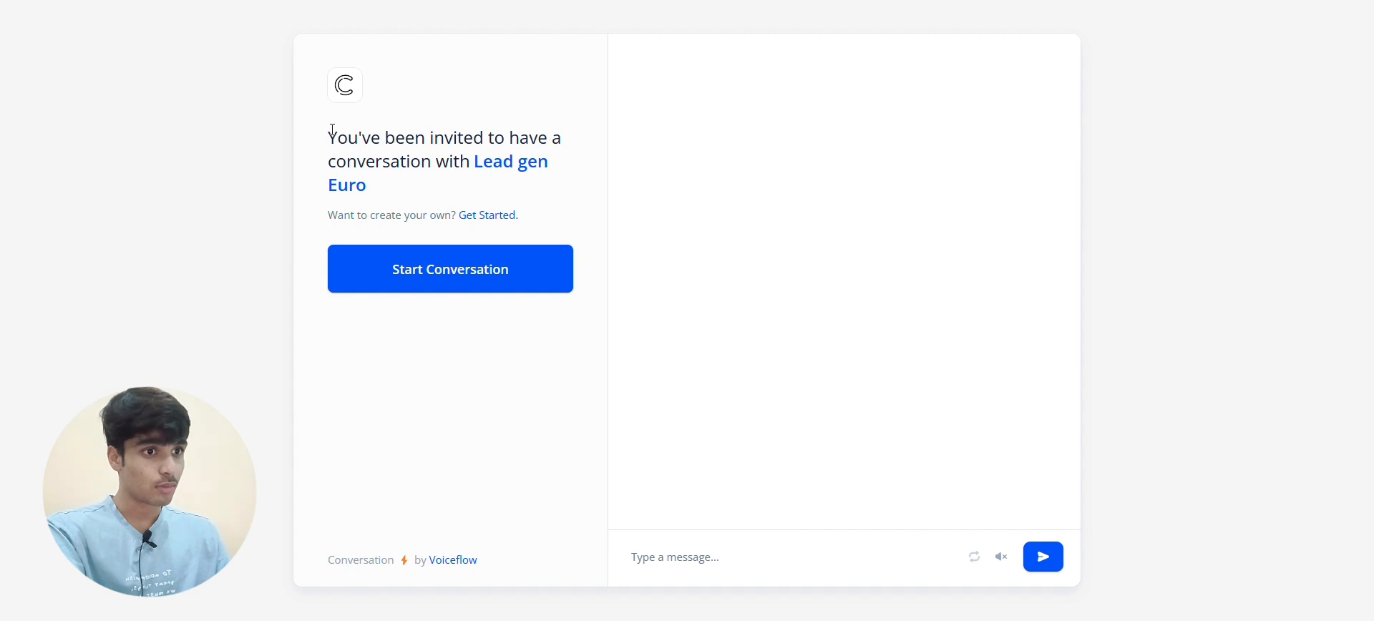
pyautogui.moveTo(328, 136); pyautogui.dragTo(422, 199)
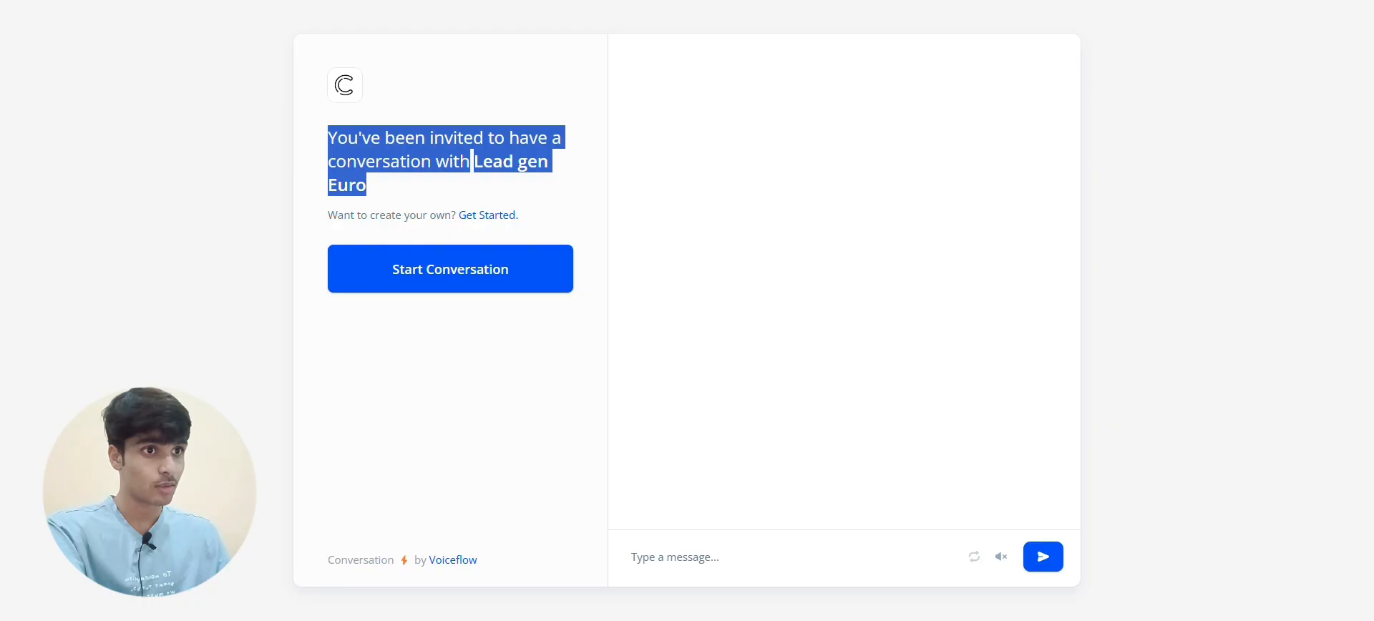
pyautogui.click(482, 278)
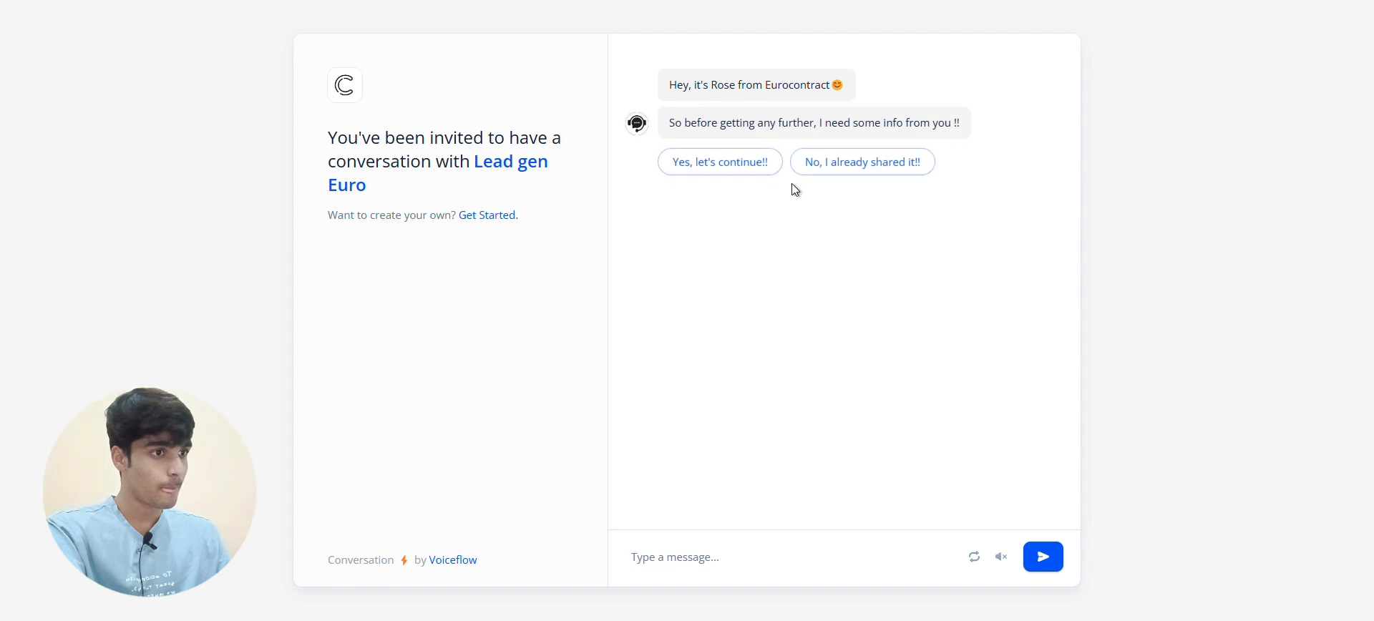
pyautogui.click(855, 164)
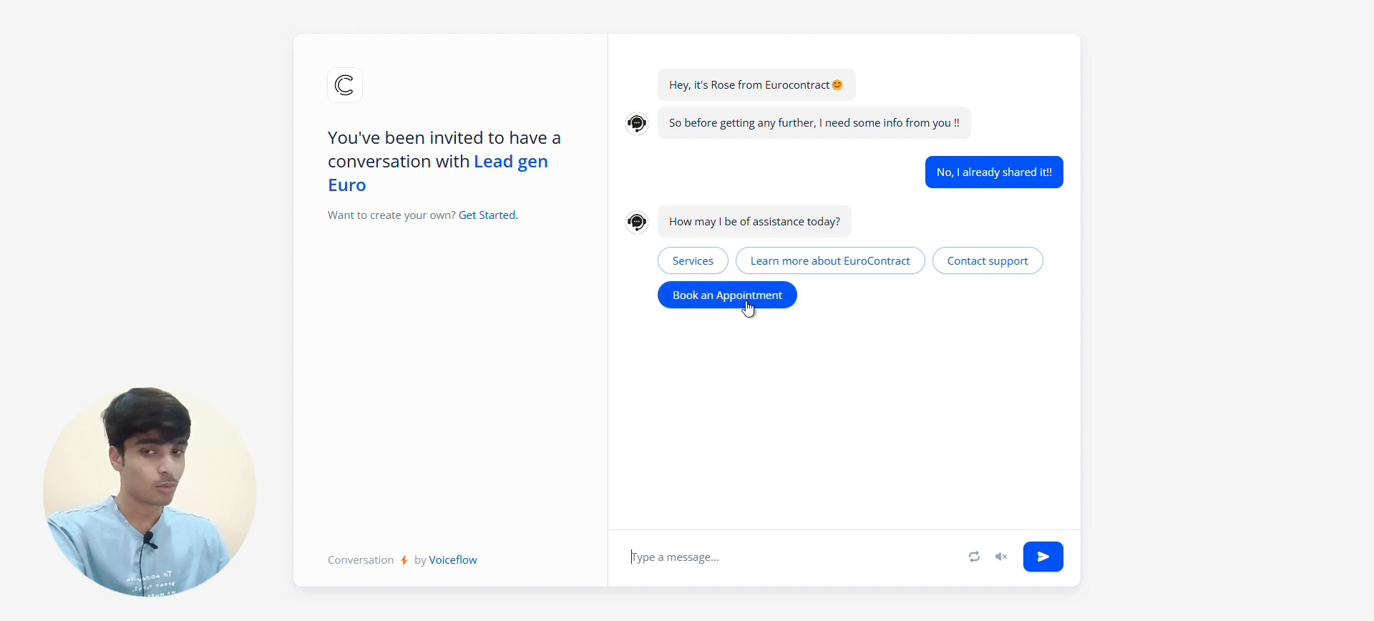
pyautogui.click(748, 308)
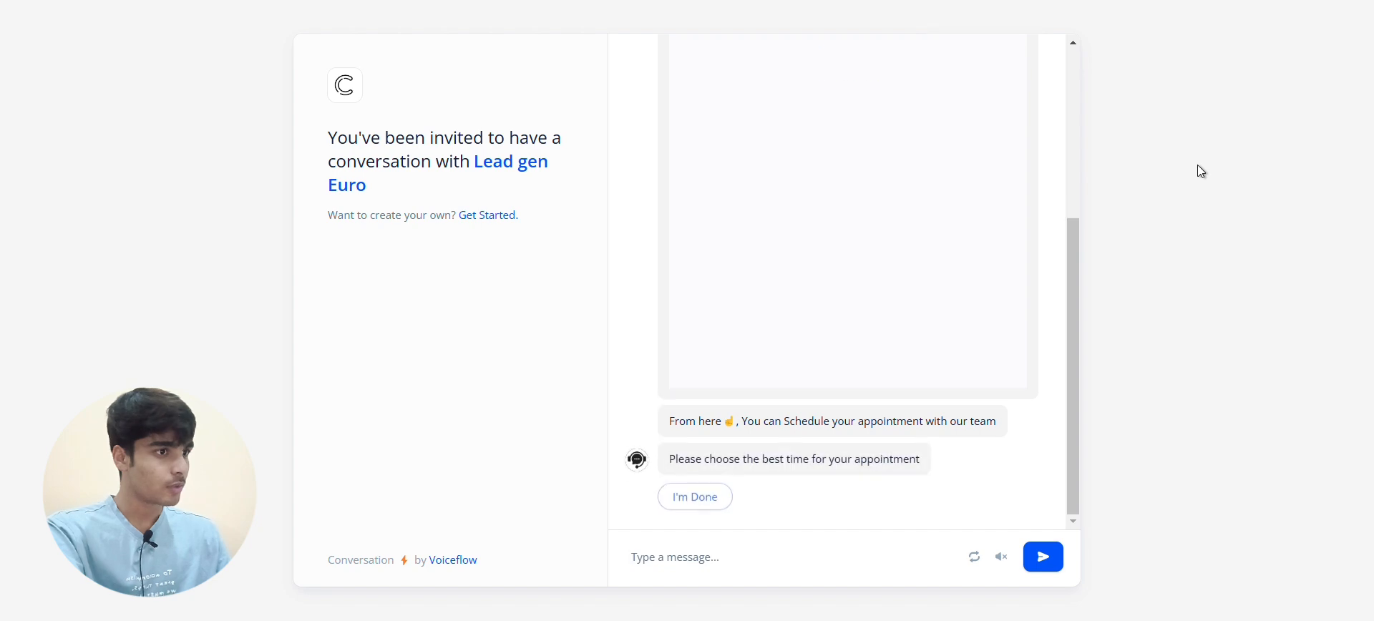
pyautogui.scroll(3, 1019, 205)
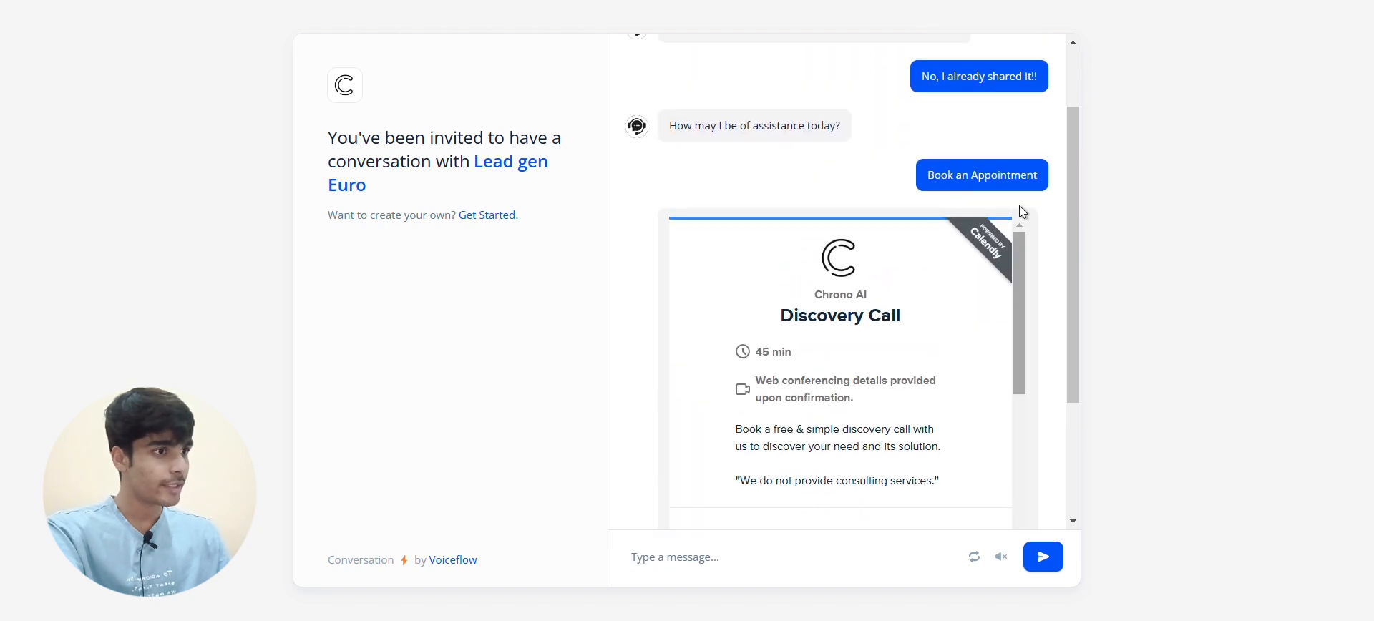
# Pick November 10 at 9:00am in the embedded scheduler and continue to the details form
pyautogui.scroll(-3, 1019, 205)
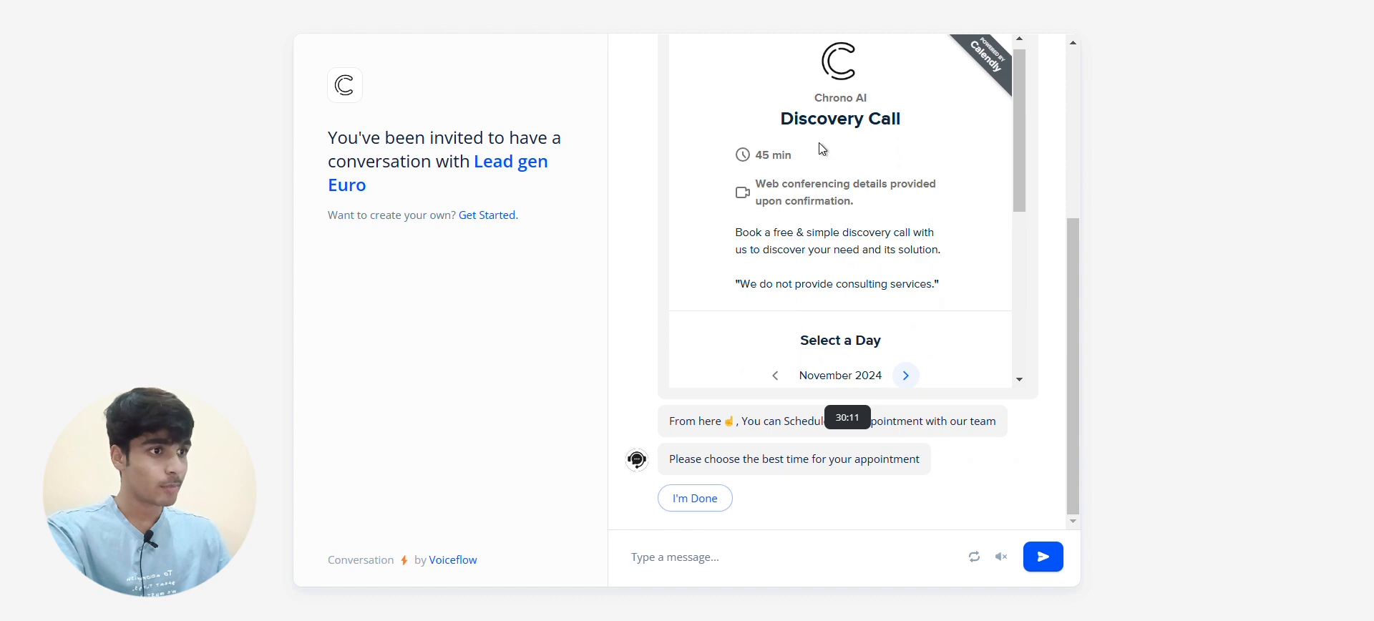
pyautogui.scroll(-5, 823, 149)
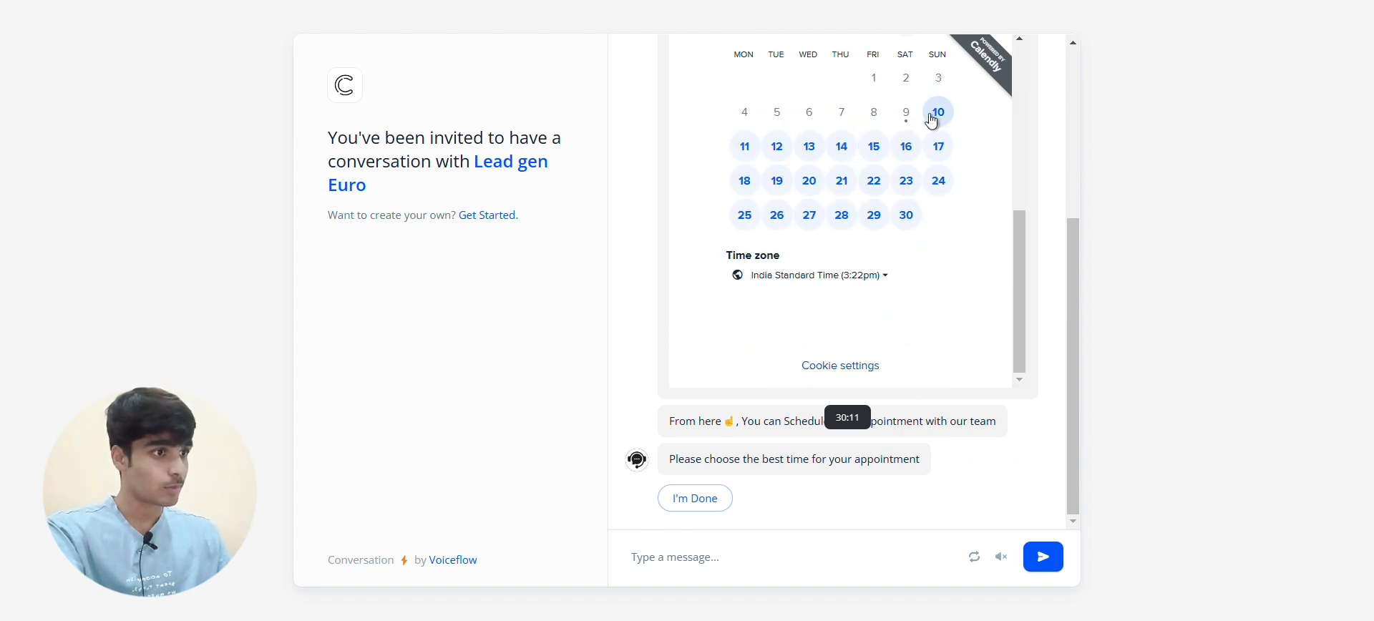
pyautogui.click(932, 120)
pyautogui.scroll(-3, 873, 249)
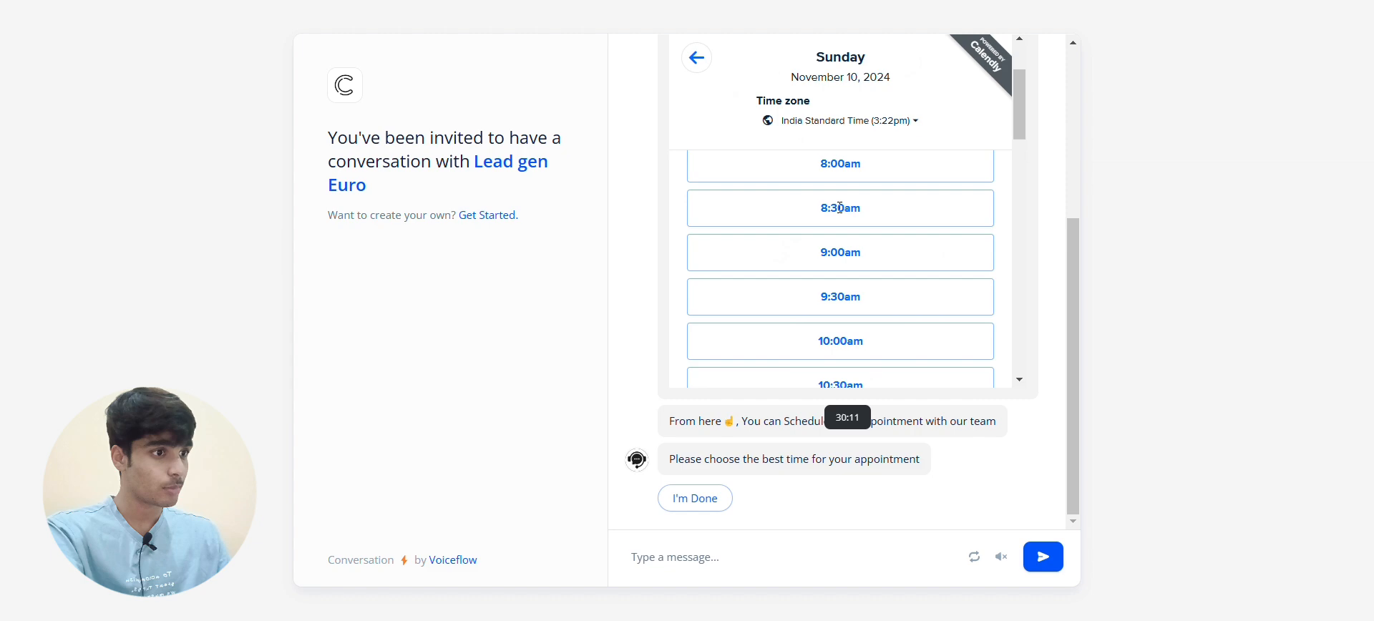
pyautogui.click(874, 248)
pyautogui.click(951, 262)
# Look through the details form, then send 'I'm Done' to end the booking in the chat
pyautogui.scroll(-3, 887, 194)
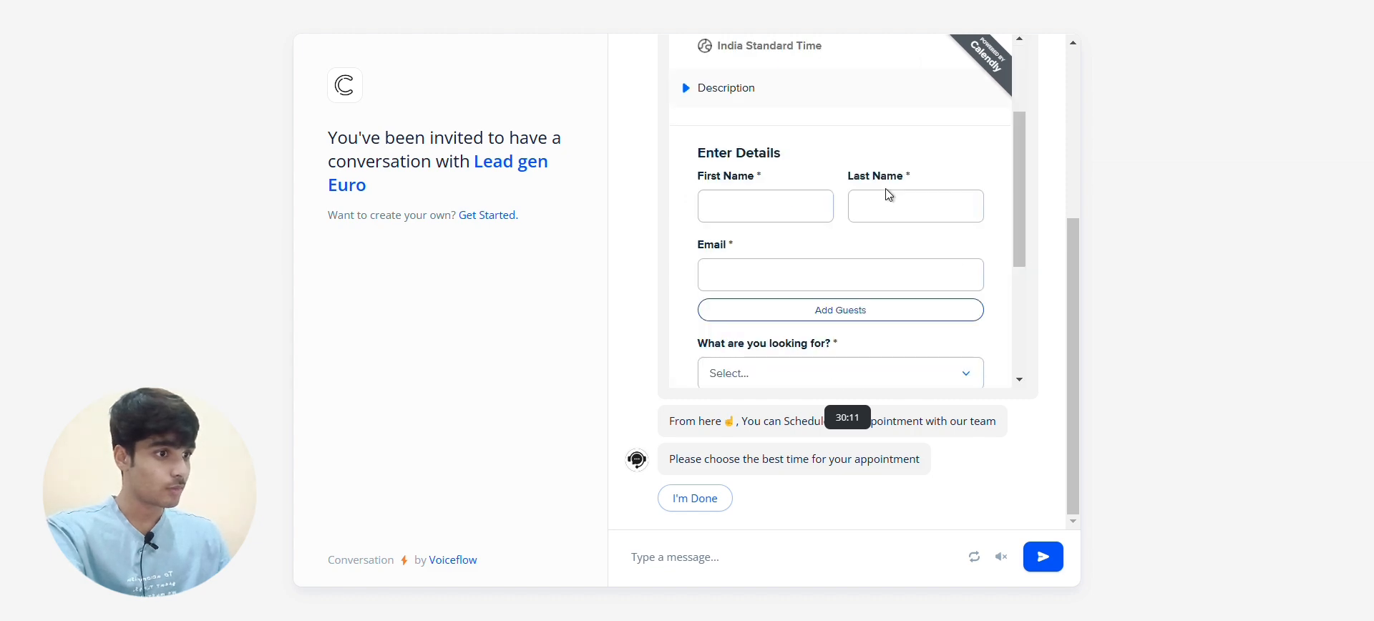
pyautogui.scroll(-4, 888, 194)
pyautogui.scroll(4, 813, 254)
pyautogui.scroll(-2, 813, 254)
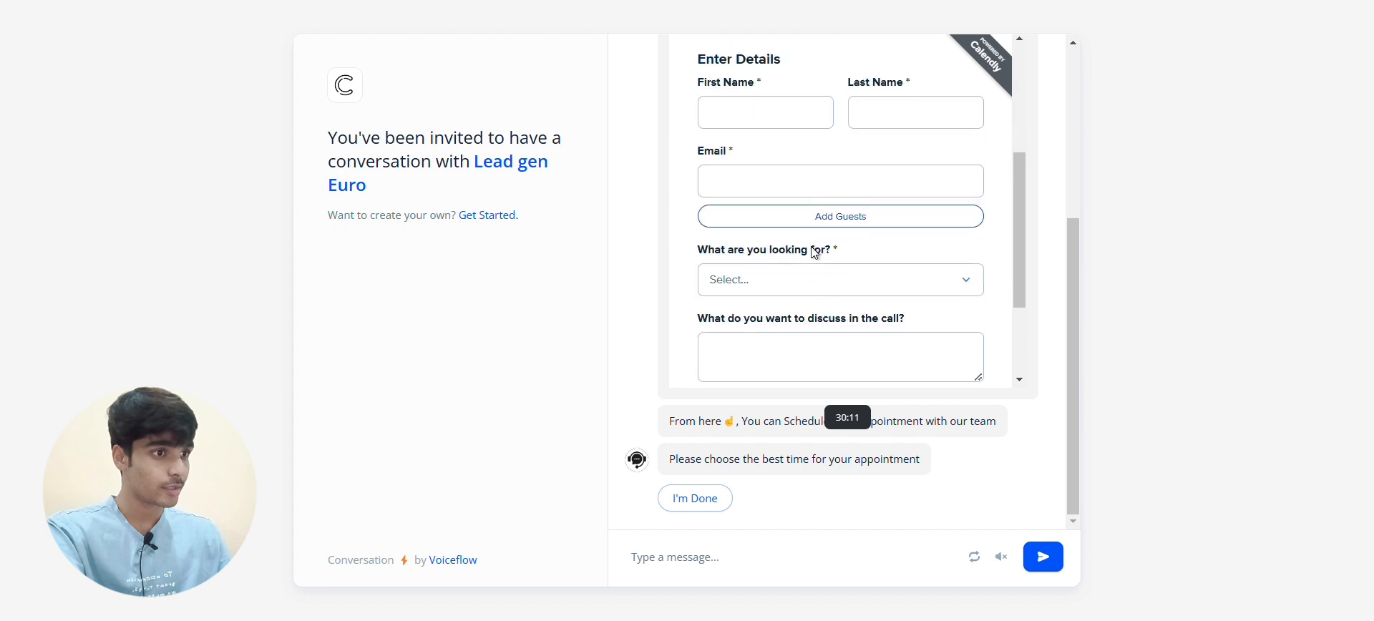
pyautogui.scroll(-2, 675, 242)
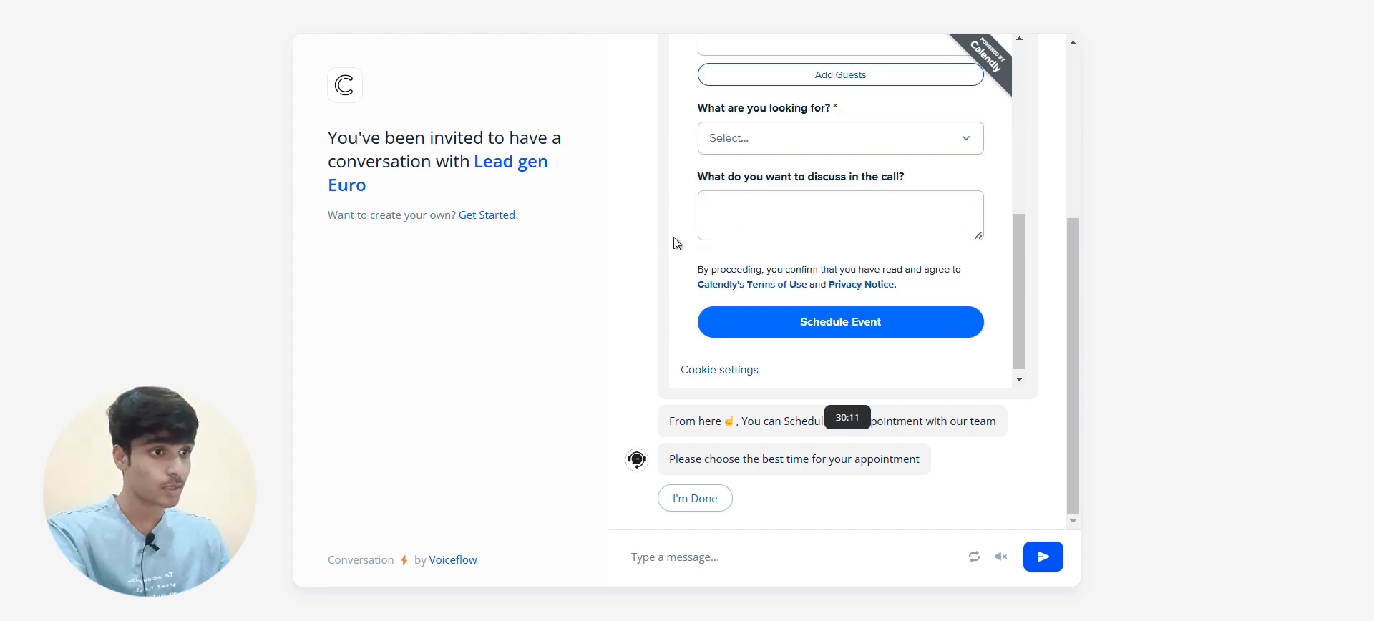
pyautogui.scroll(-1, 677, 243)
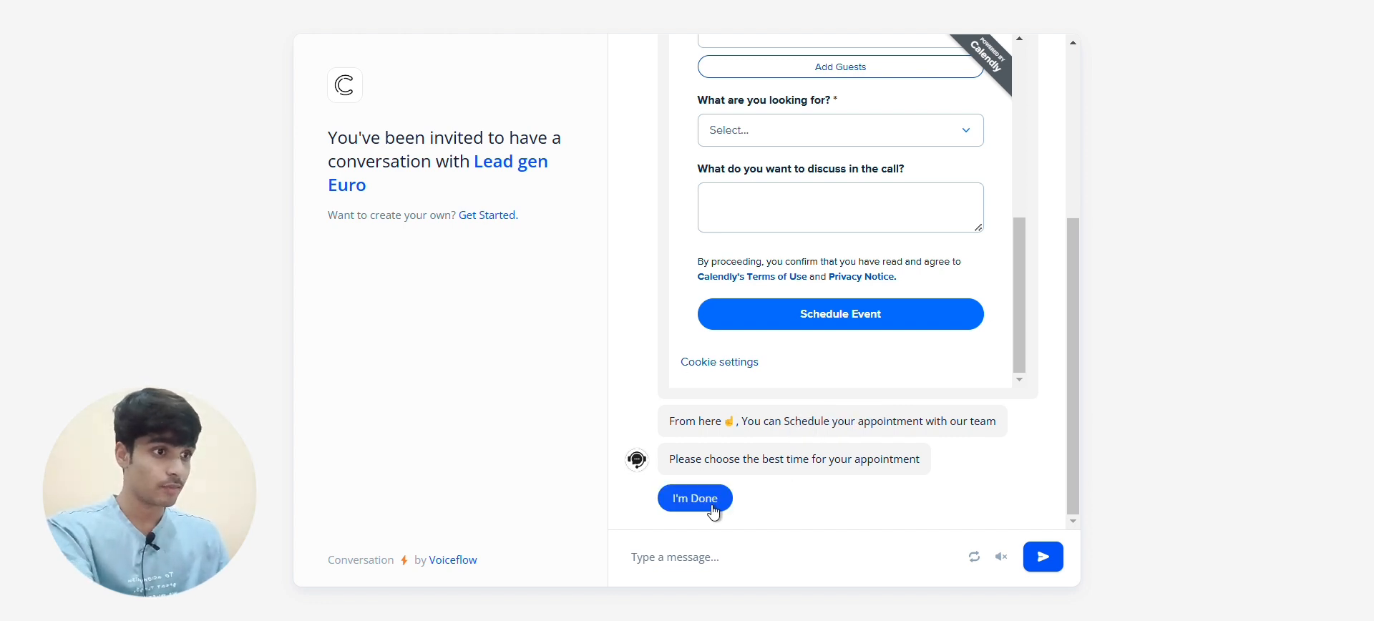
pyautogui.click(714, 510)
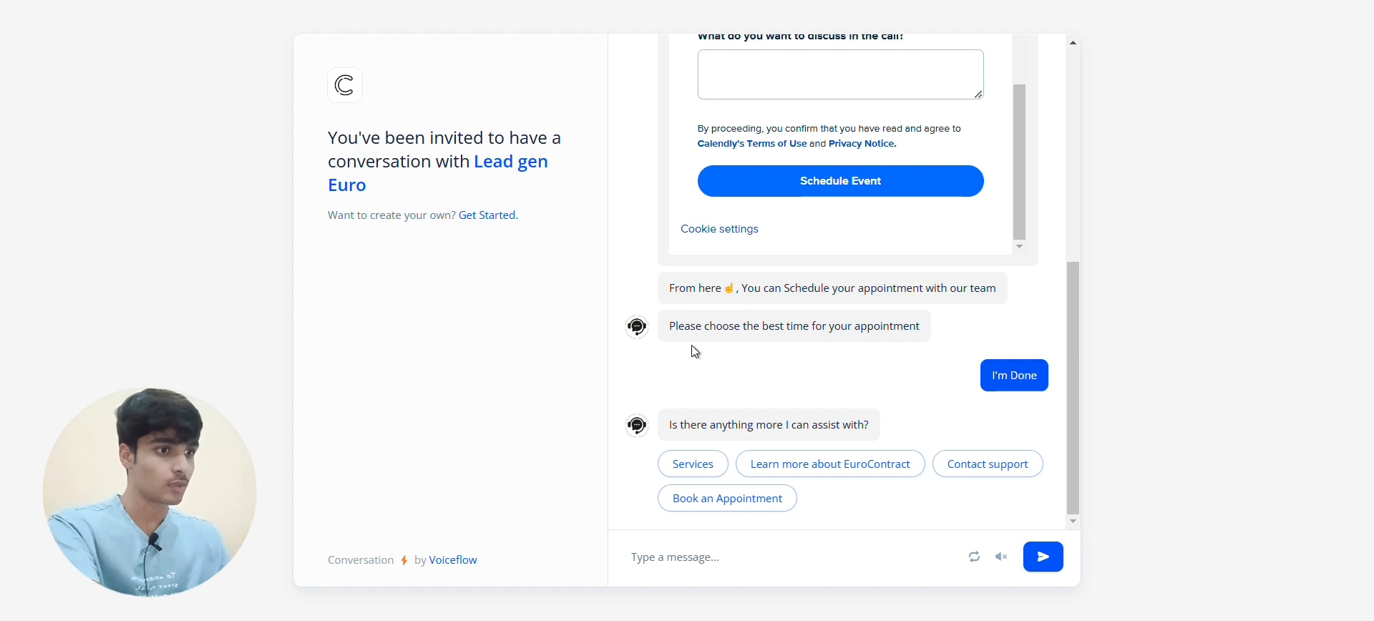
pyautogui.scroll(10, 847, 286)
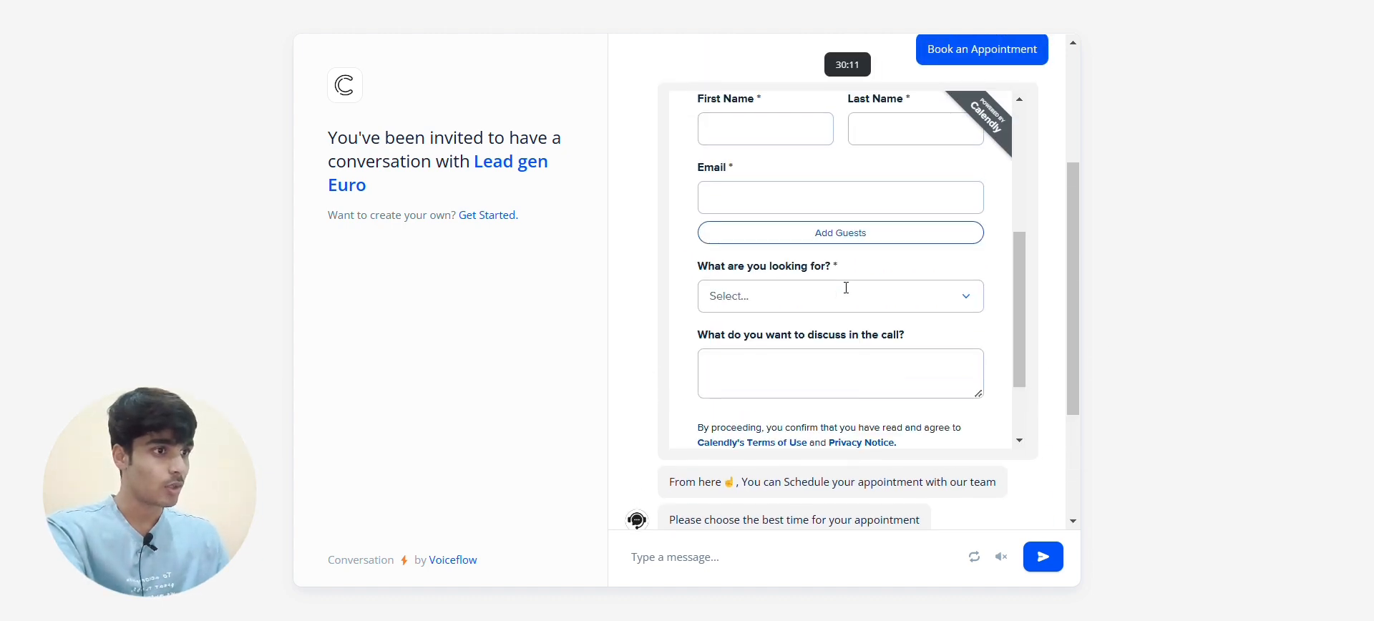
pyautogui.scroll(5, 699, 275)
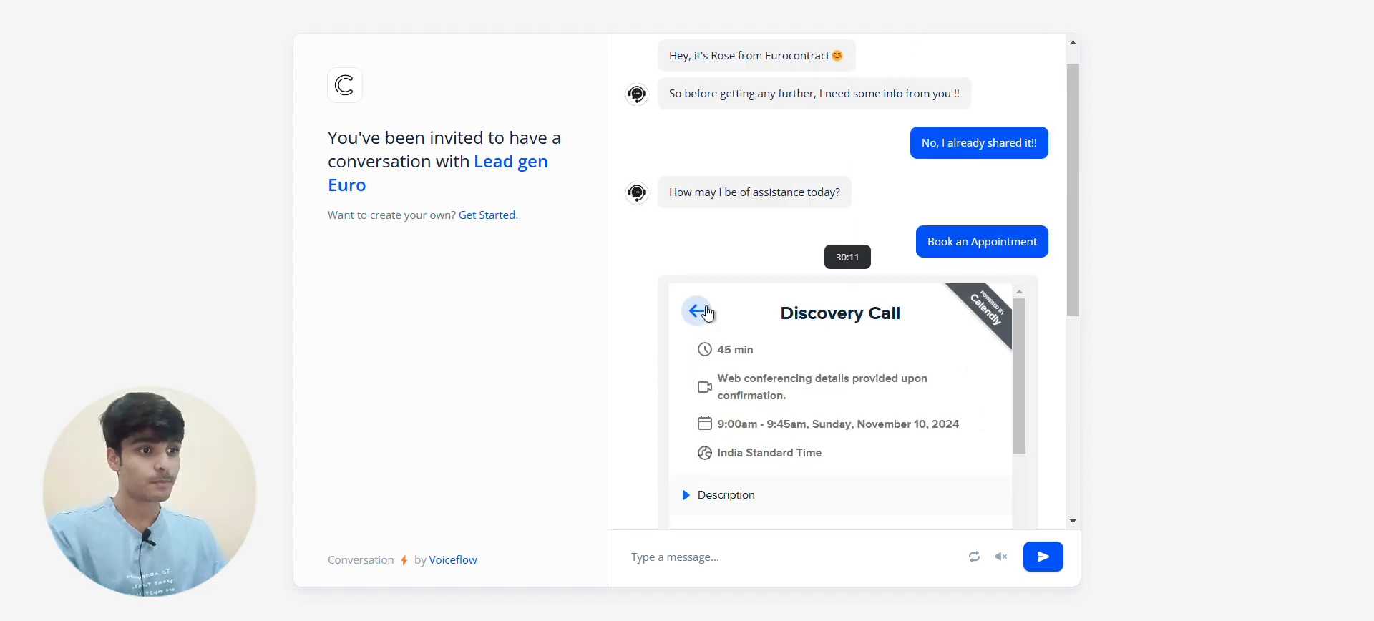